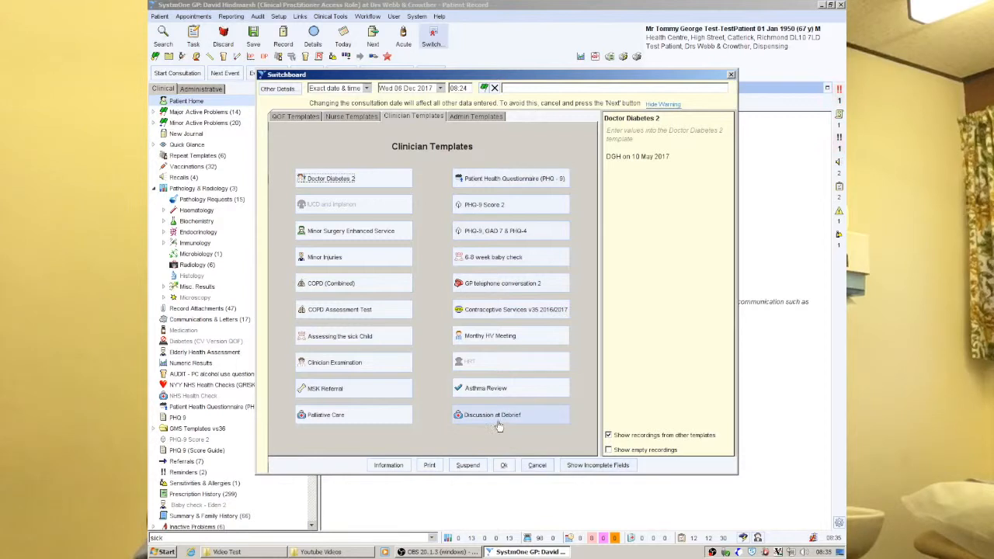
Step: Open the Discussion at Debrief clinician template and fill the Discussed with field with the second-to-last doctor in the preset notes
click(499, 419)
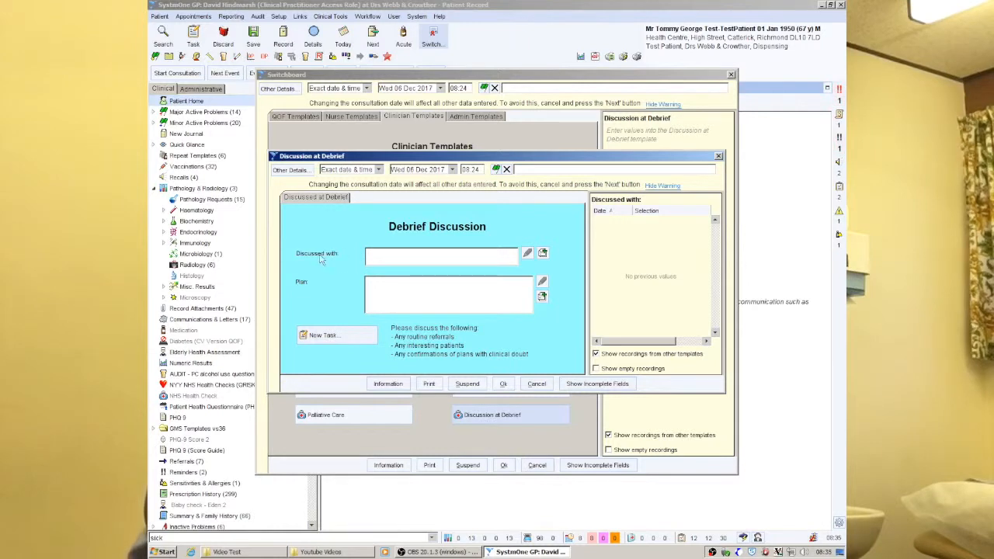
click(543, 254)
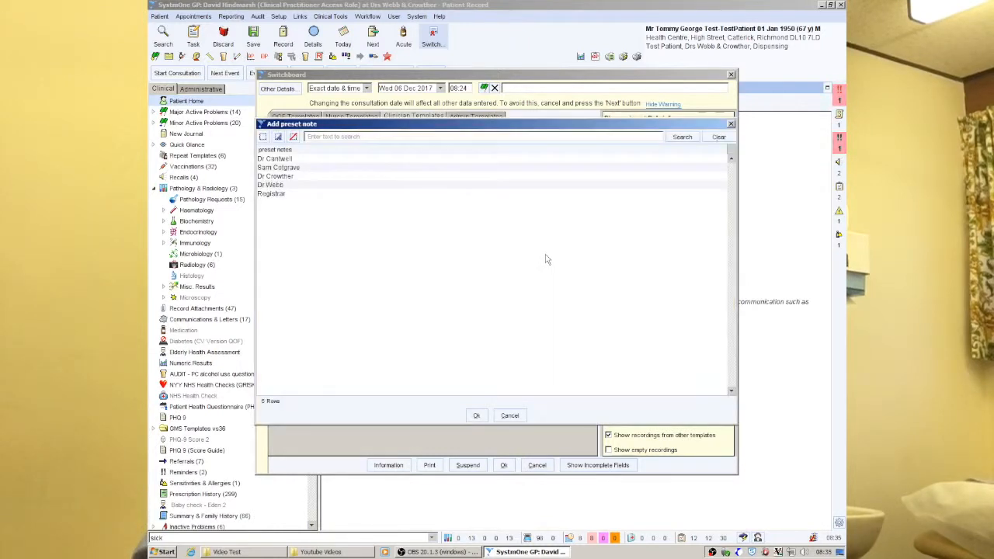
click(295, 186)
click(476, 415)
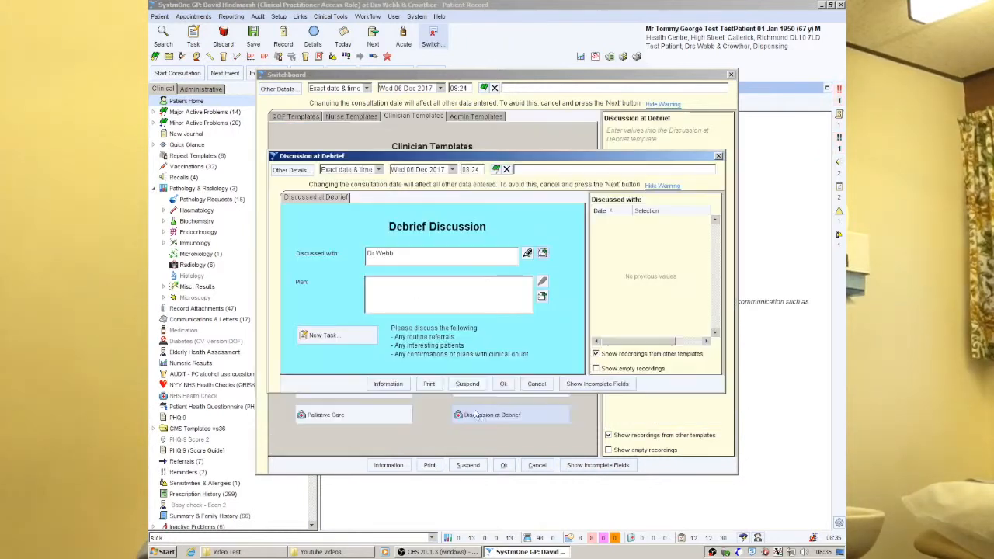
Step: Add the preset notes "Agree with plan" and "Telephone follow up" to the Plan field of the debrief discussion
click(541, 300)
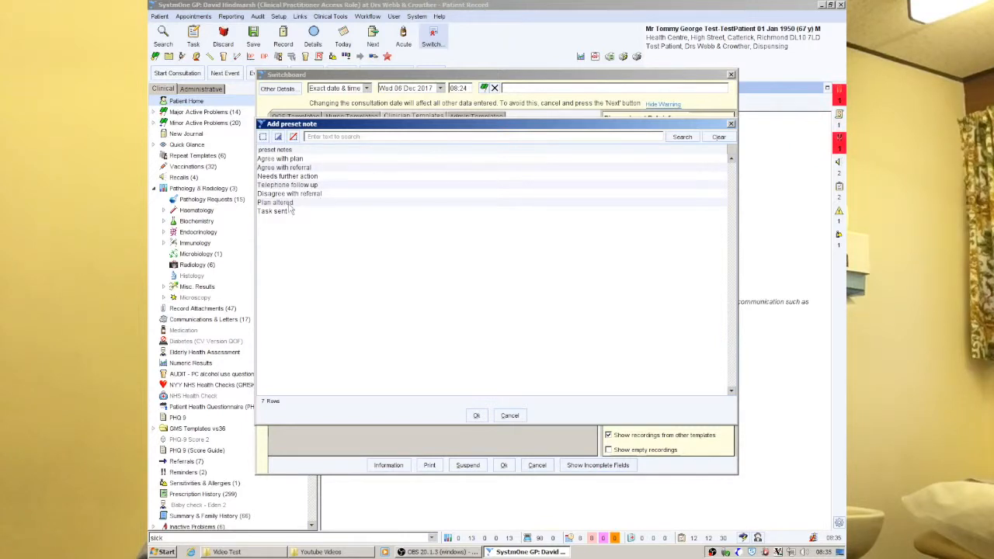
click(289, 159)
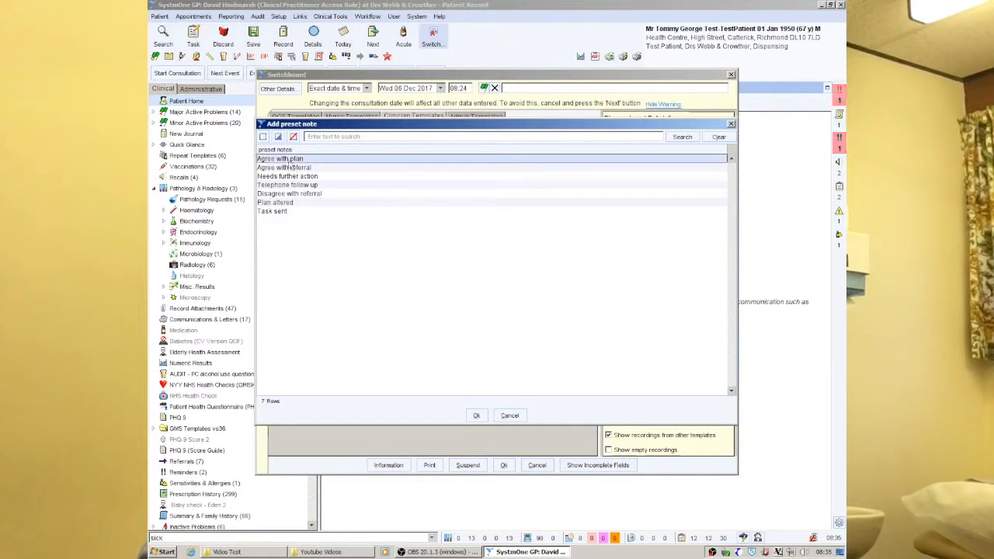
click(475, 415)
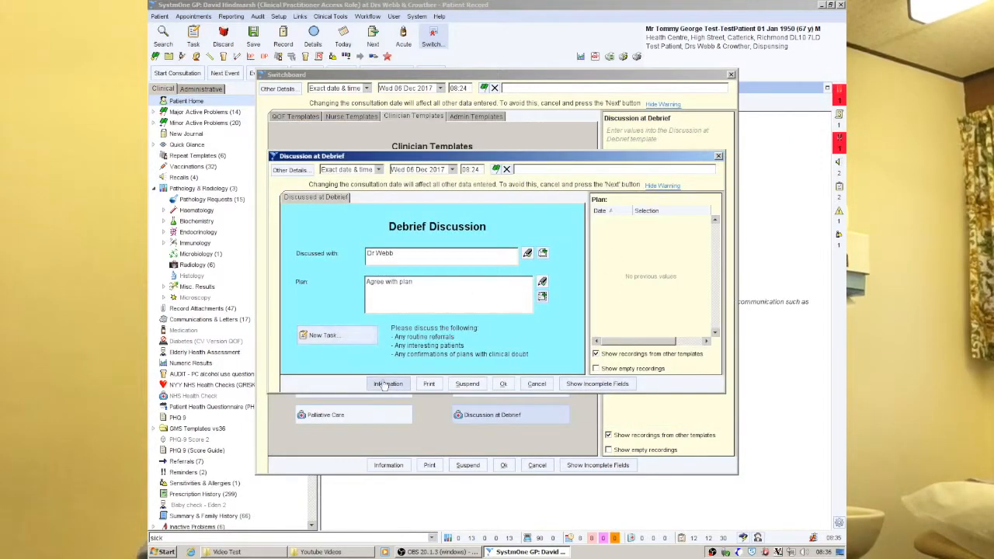
click(542, 296)
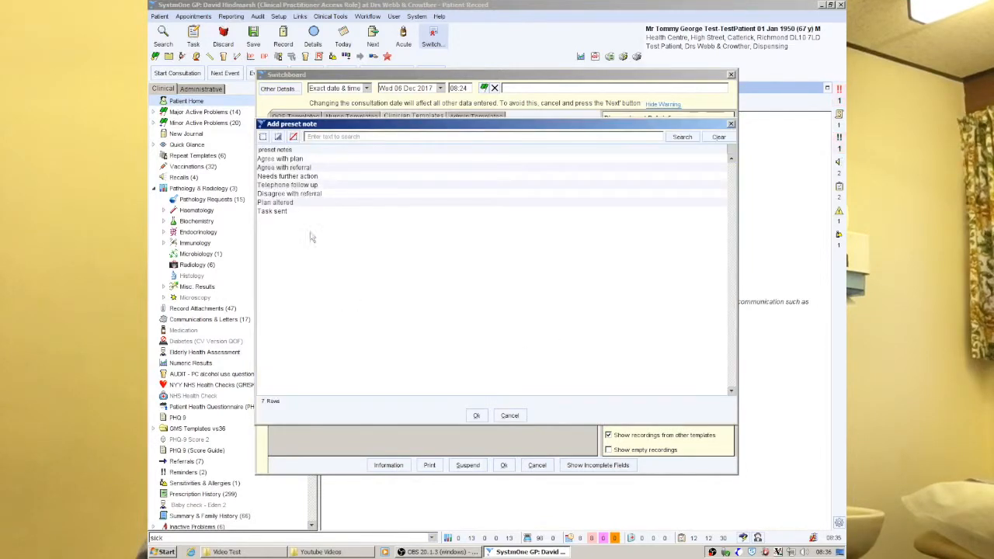
click(308, 187)
click(476, 416)
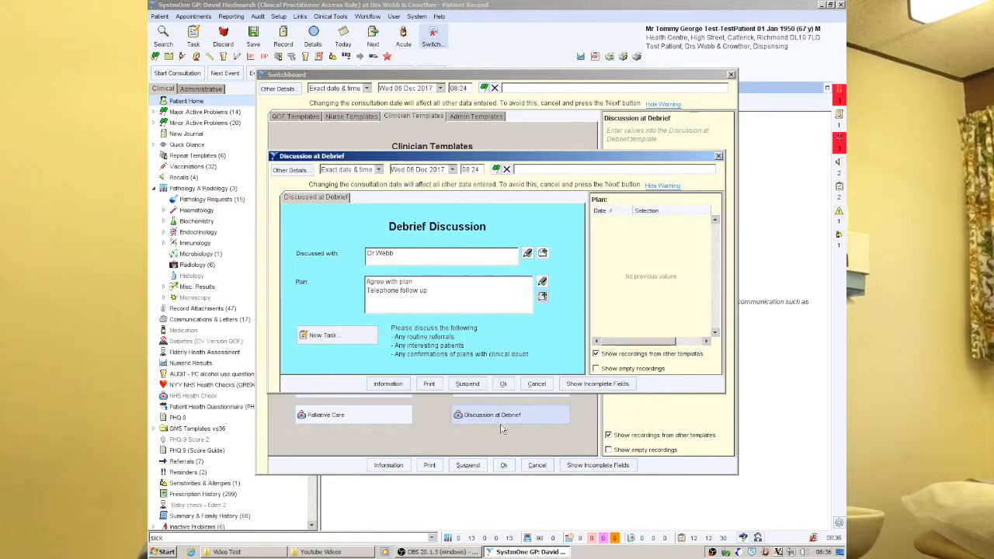
Step: Delete "Agree with plan" from the Plan field and extend the remaining note to "Telephone follow up - disagree - needs ABx"
drag(416, 283, 367, 284)
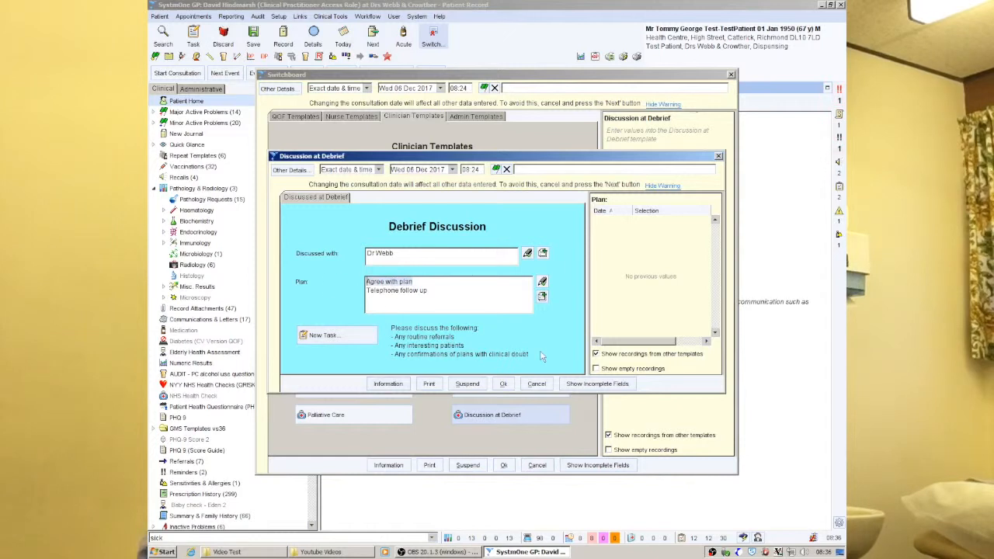
key(Delete)
key(Delete)
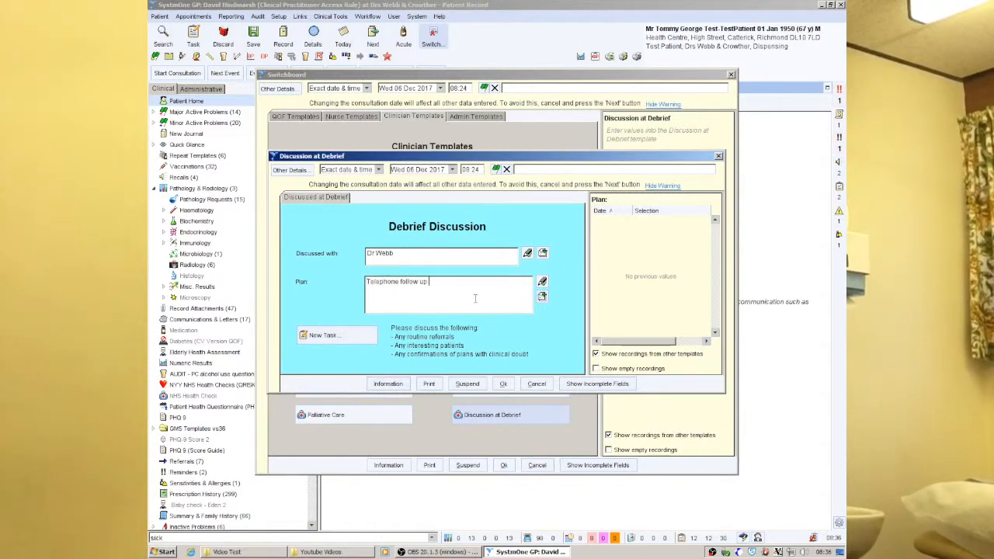
text(-)
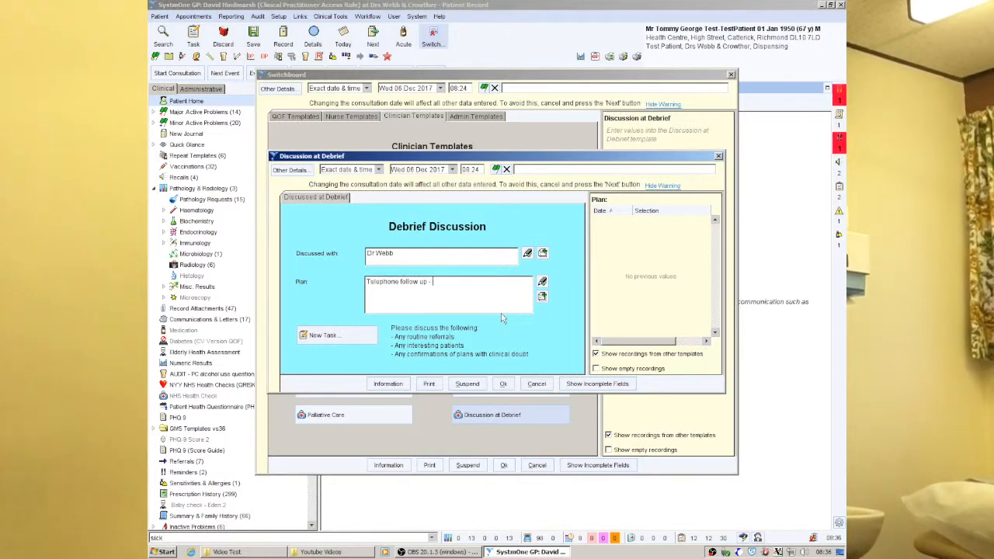
text(disagree - needs ABx)
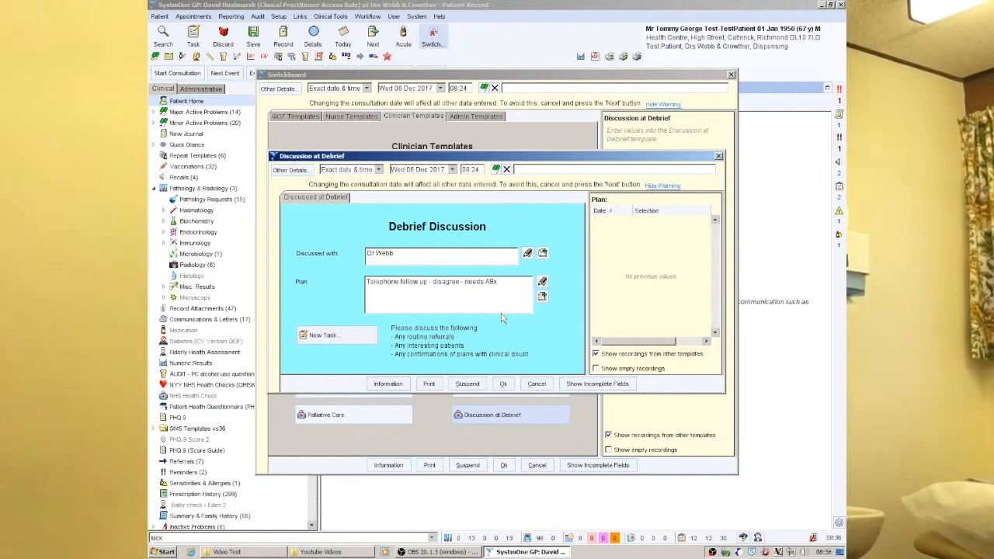
Step: Create a new task assigned to Me with the body "Telephone pt", and accept the debrief template and the switchboard
click(359, 340)
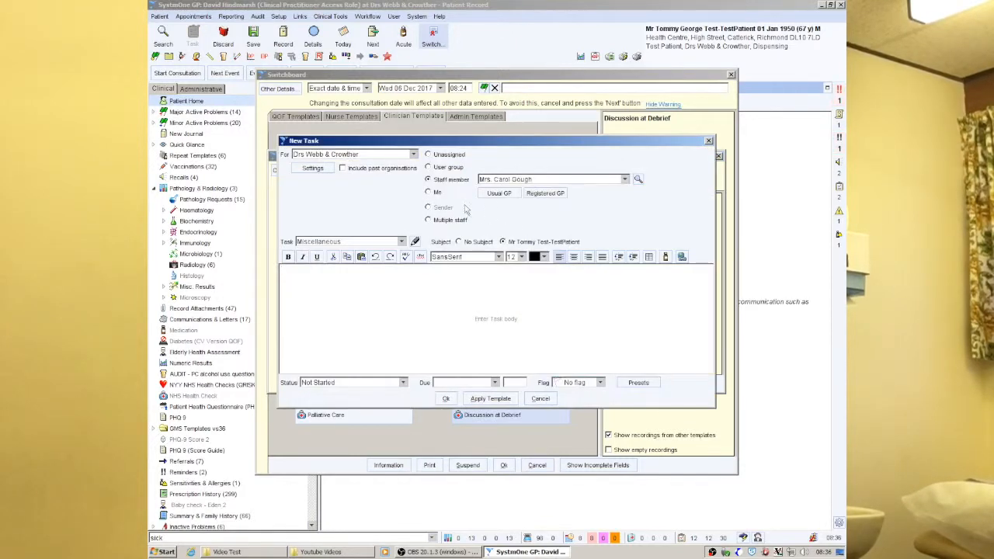
click(430, 192)
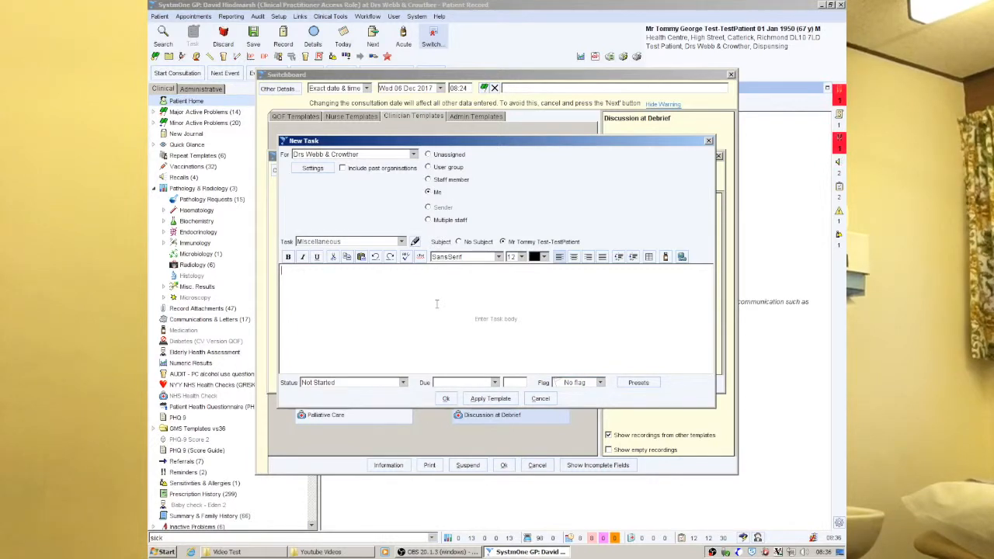
text(Telephone)
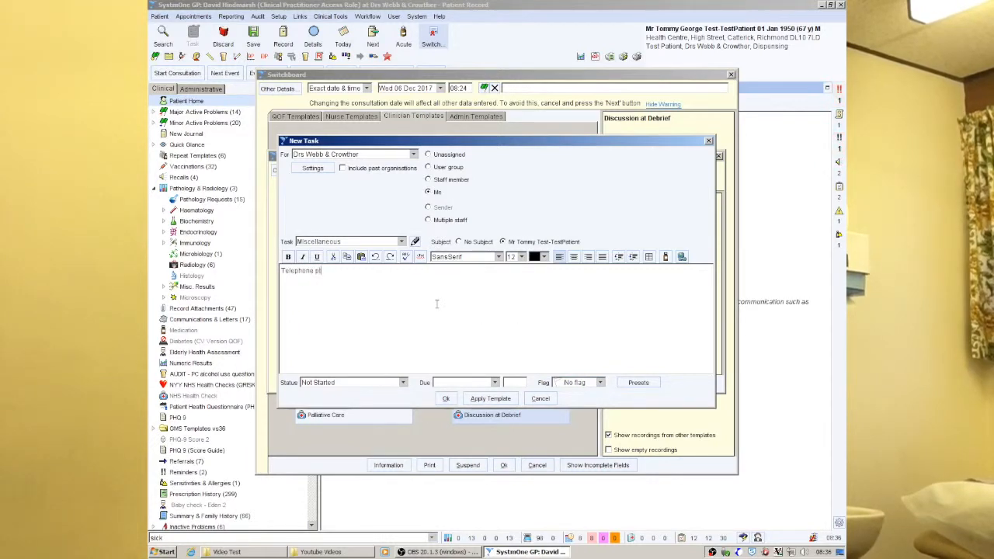
text( pt)
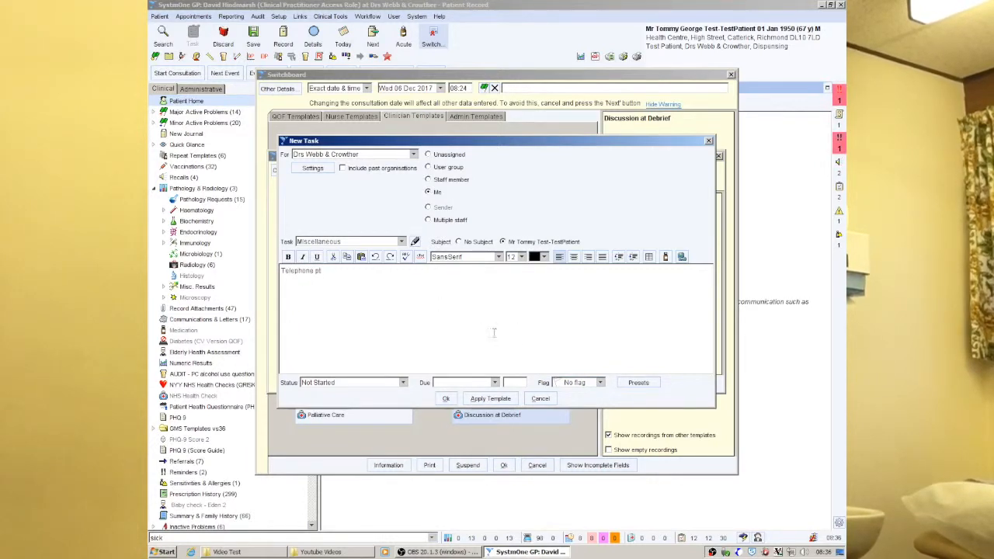
click(446, 399)
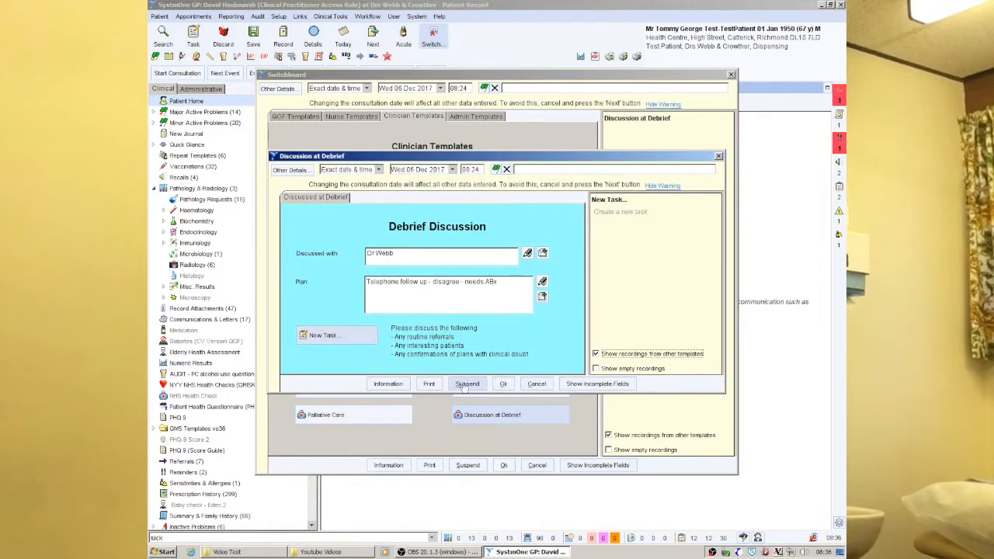
click(503, 385)
click(503, 464)
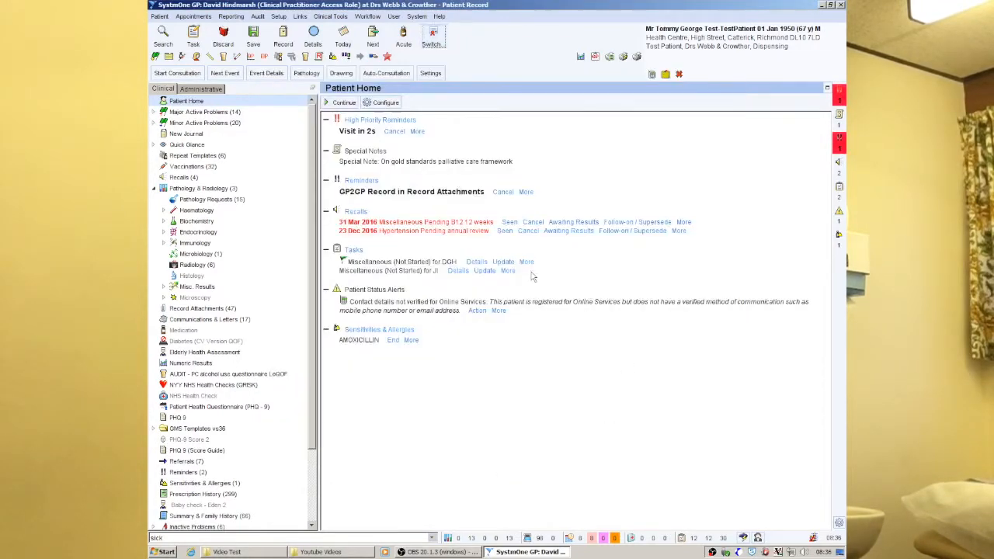
Step: Open New Template Maintenance and start a new template named "Debrief"
click(193, 17)
mouse_move(268, 18)
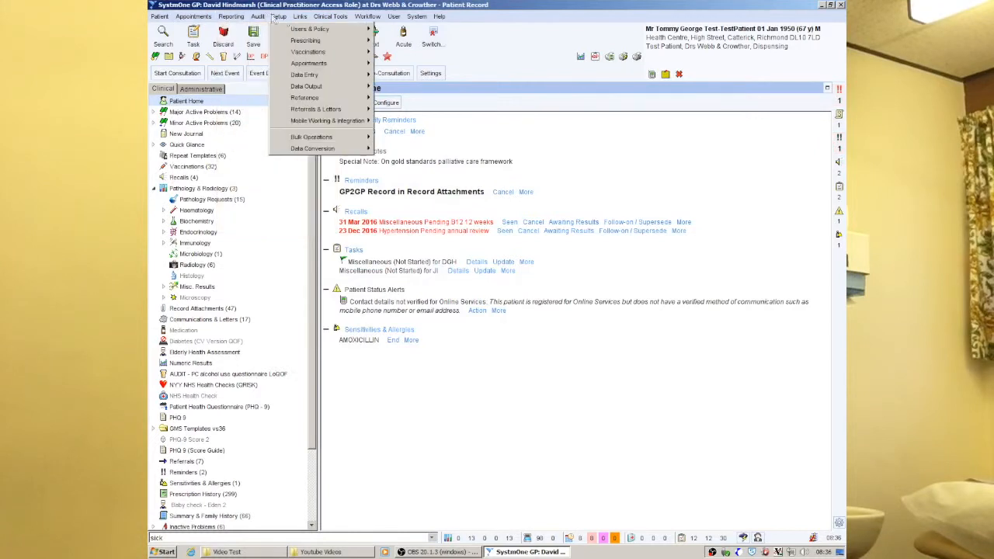
mouse_move(326, 75)
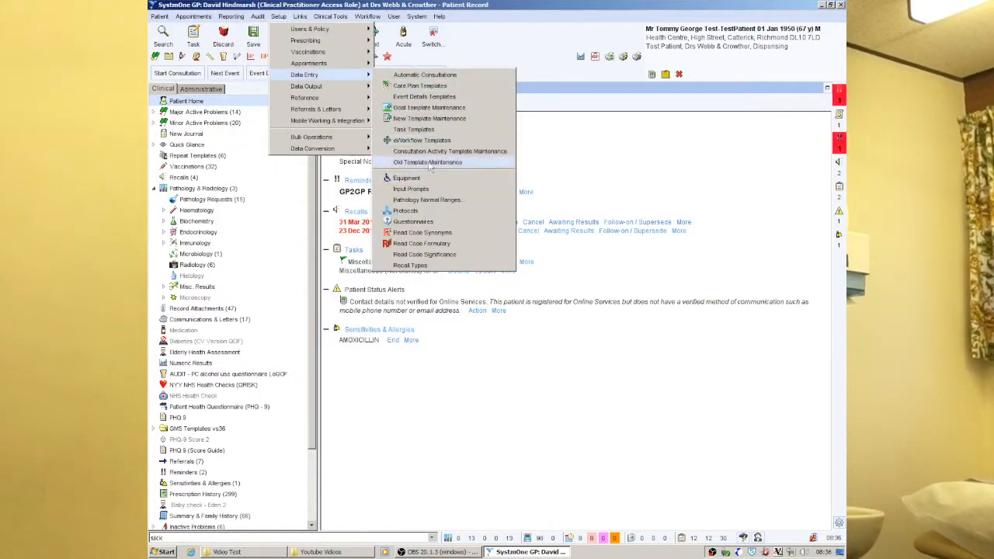
click(430, 118)
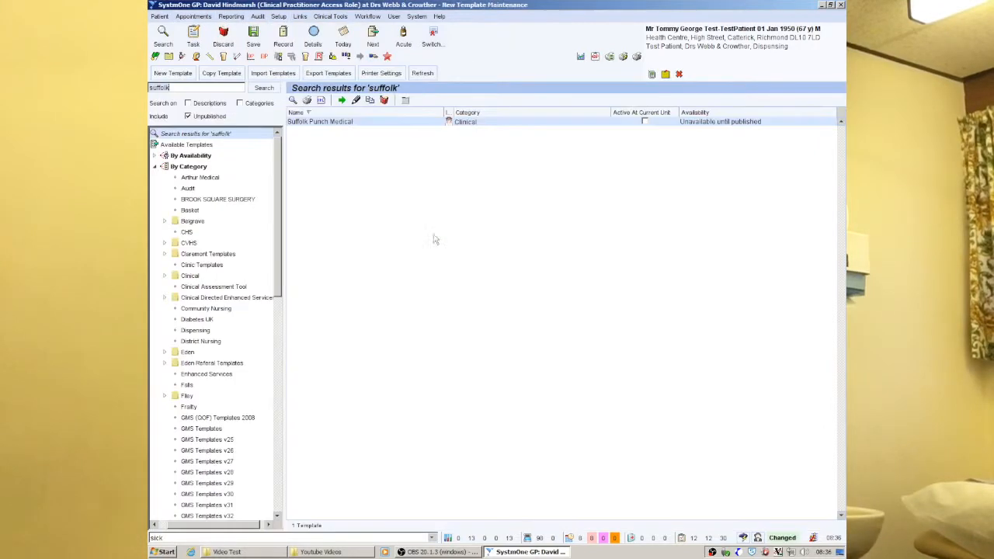
click(160, 71)
text(Debrief)
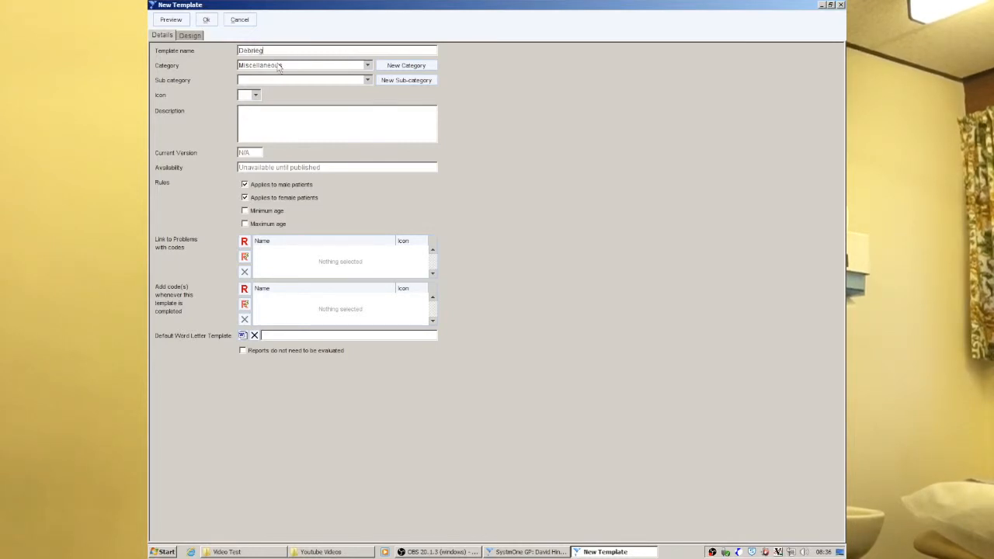
Step: Set the template's category to Clinical, give it the blue medical bag icon and enter the description "Debrief template"
click(278, 66)
scroll(310, 171, up, 8)
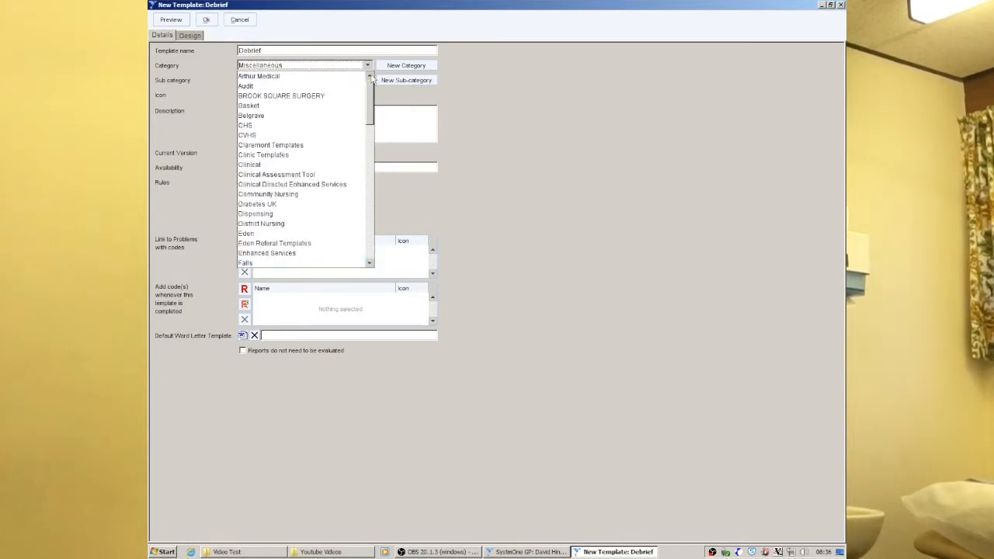
click(276, 165)
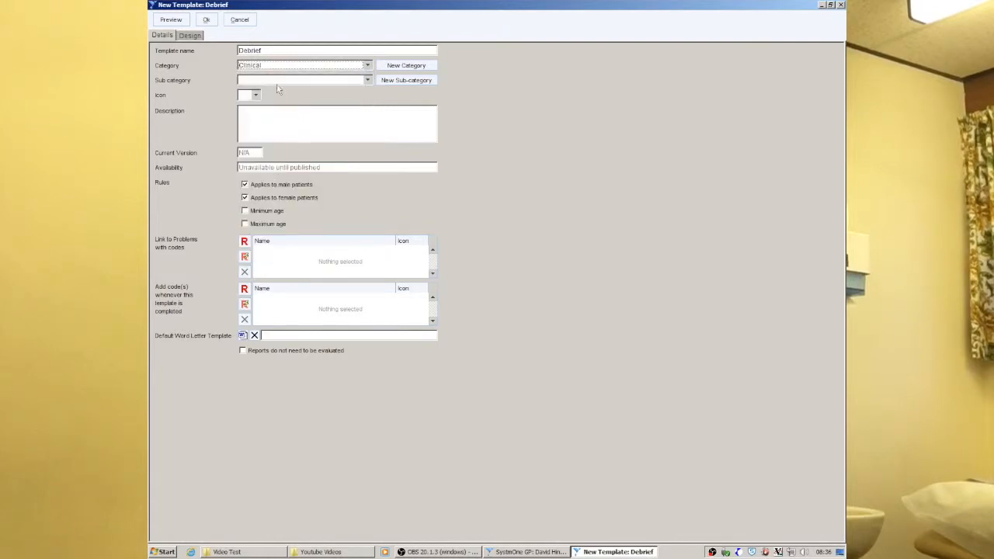
click(254, 95)
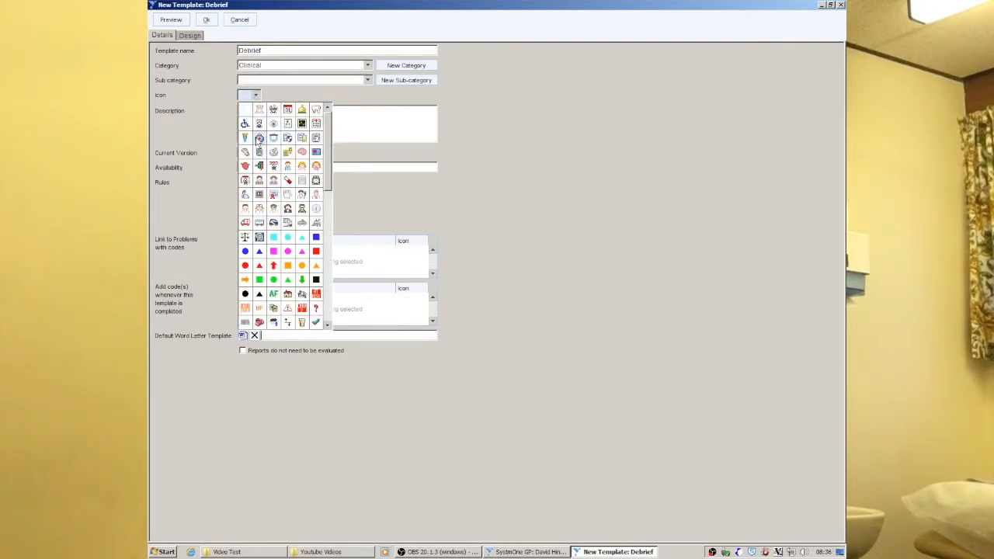
click(258, 143)
click(299, 120)
text(Debrief template)
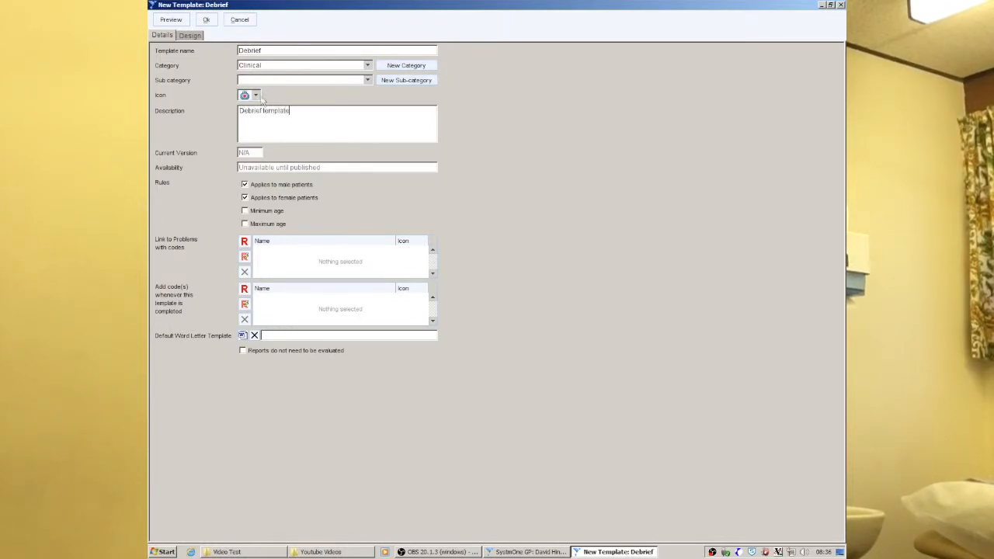
Step: Open the template's design and change the name of Page 1 to "Debrief" in the page configuration
click(189, 35)
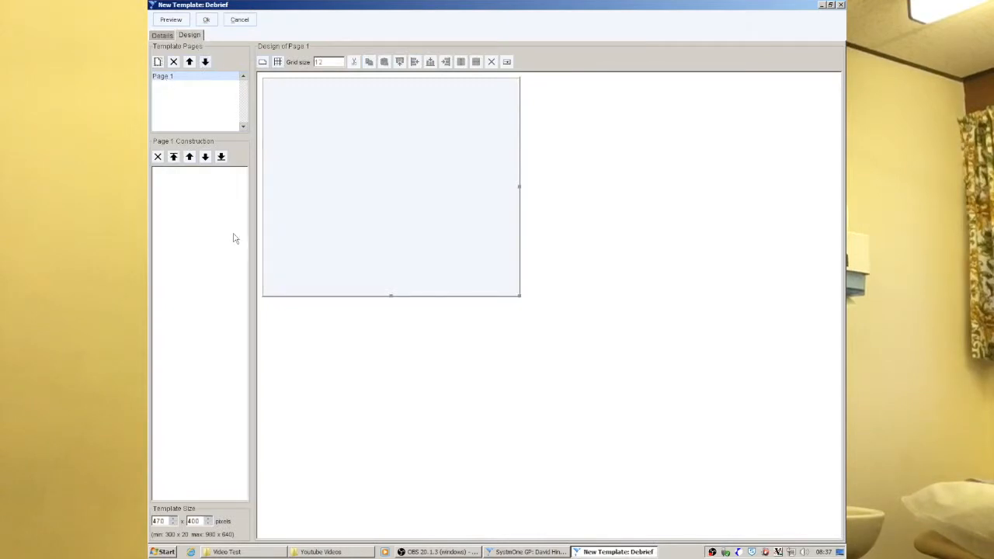
click(170, 78)
double_click(170, 78)
text(DE)
key(BackSpace)
key(BackSpace)
key(BackSpace)
text(brief)
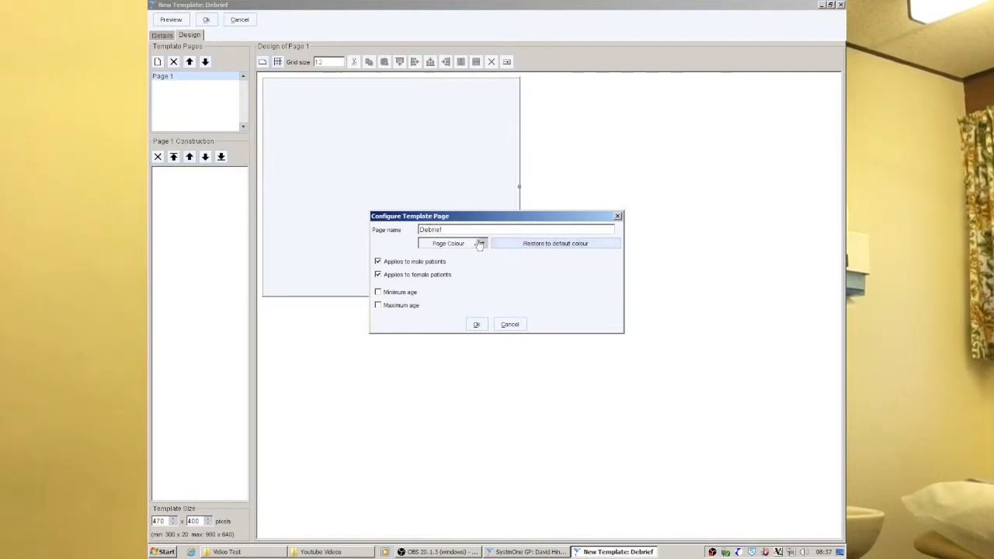
Step: Set the page colour to light cyan and enlarge the template page to about 629 x 484 pixels
click(482, 243)
click(398, 266)
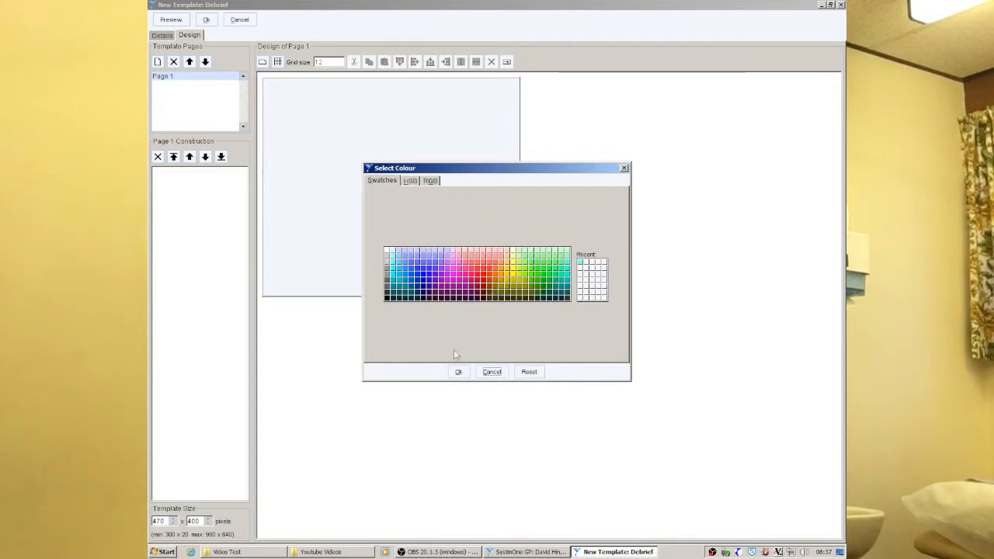
click(462, 373)
click(476, 324)
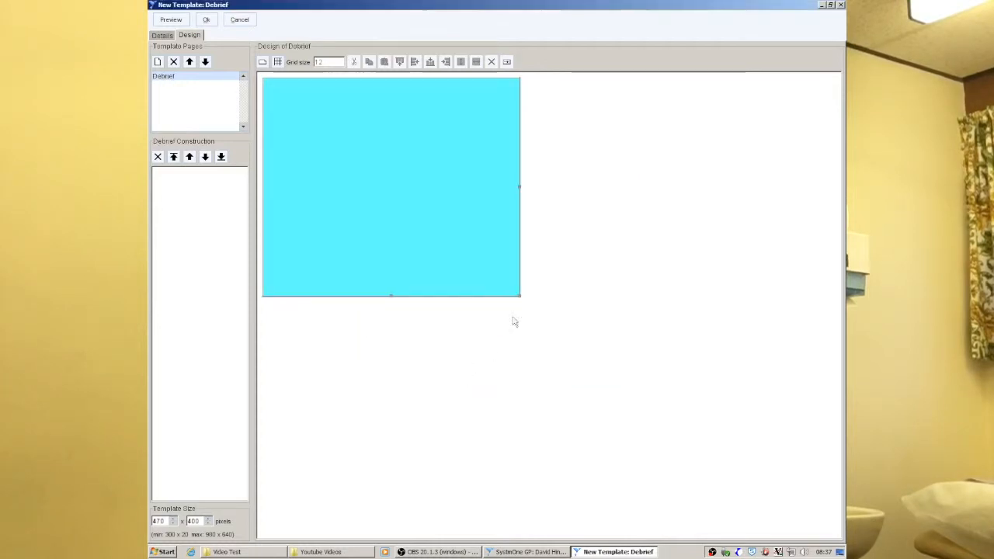
drag(520, 297, 606, 342)
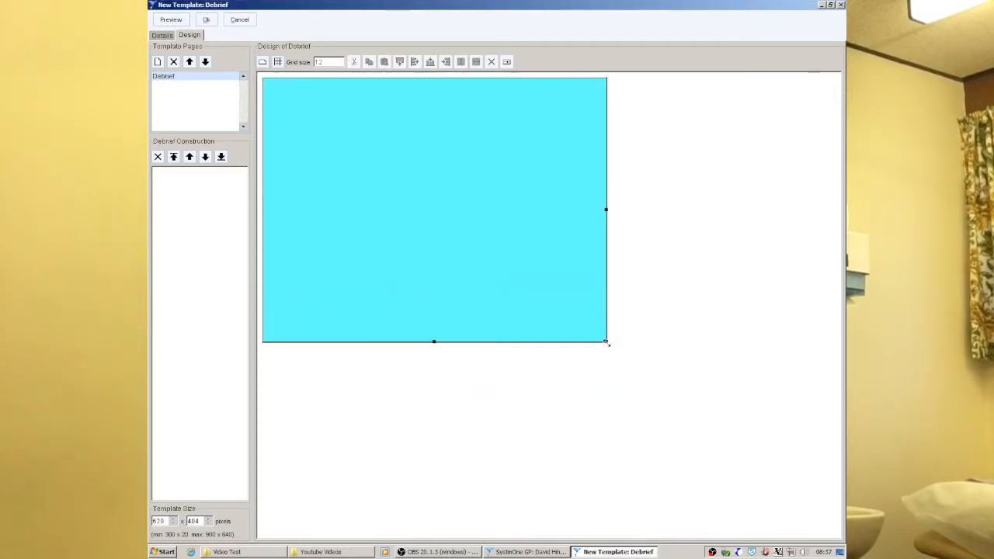
Step: Add a Notes component as a wide box across the upper half of the Debrief page
click(262, 62)
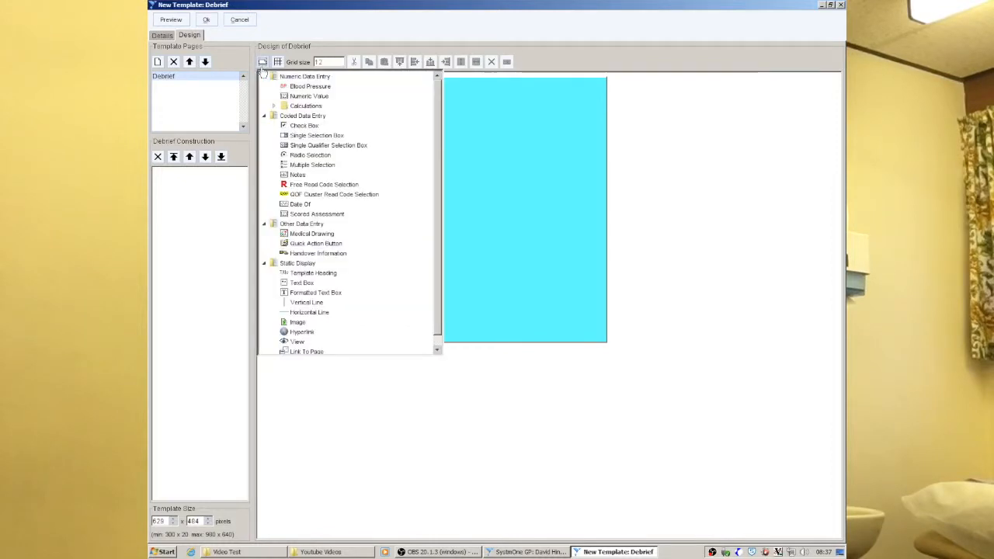
click(302, 177)
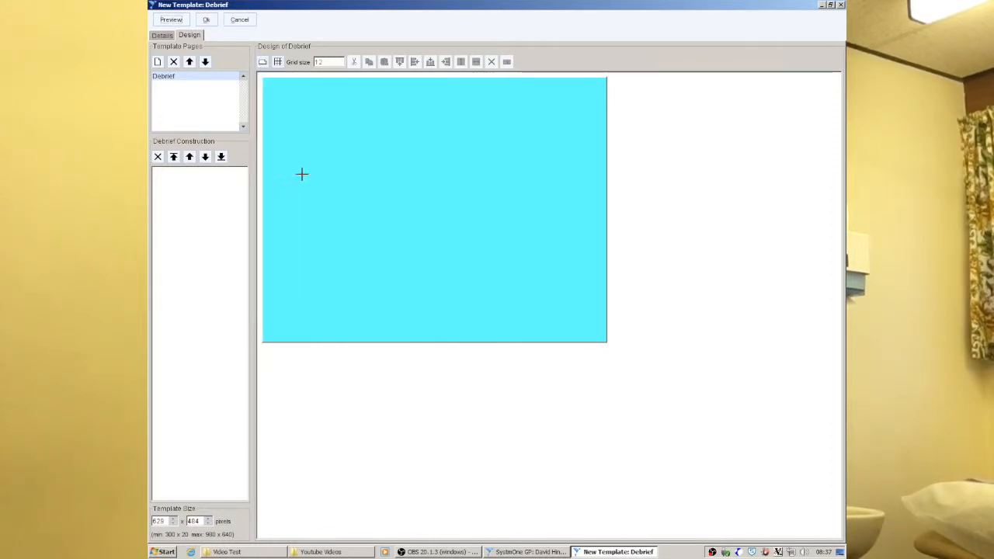
drag(321, 138, 536, 196)
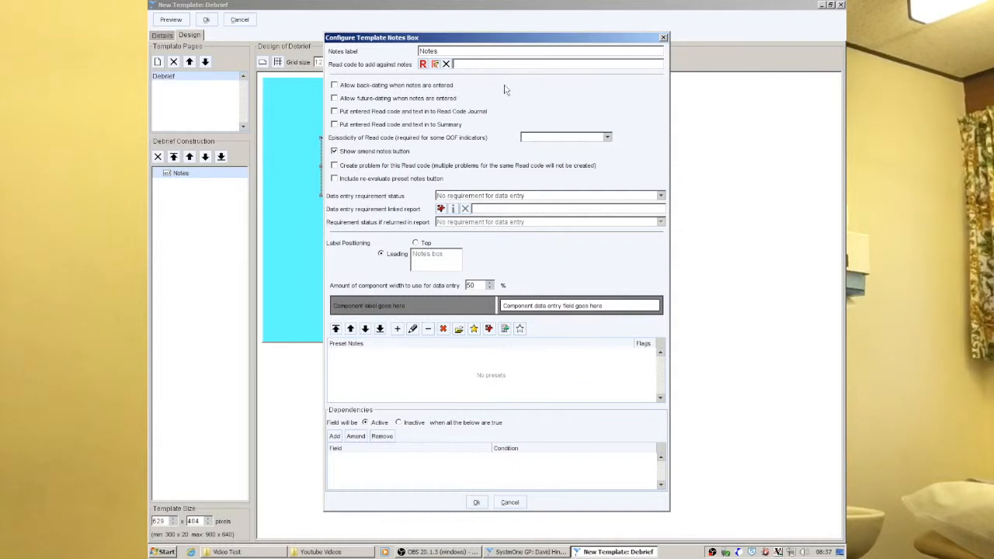
Step: Review the debrief discussion entry in the patient record's New Journal, then return to the new template's notes box configuration
click(531, 551)
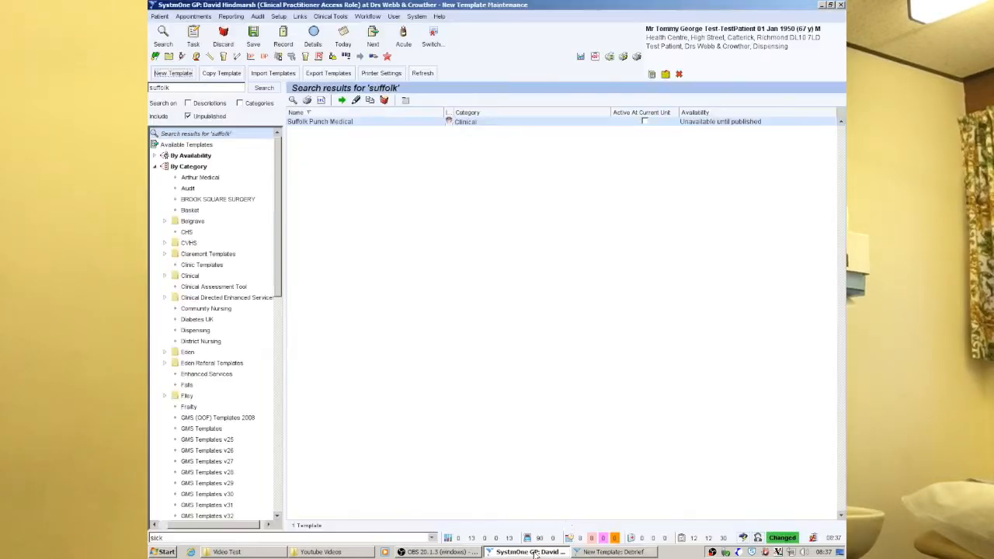
click(159, 16)
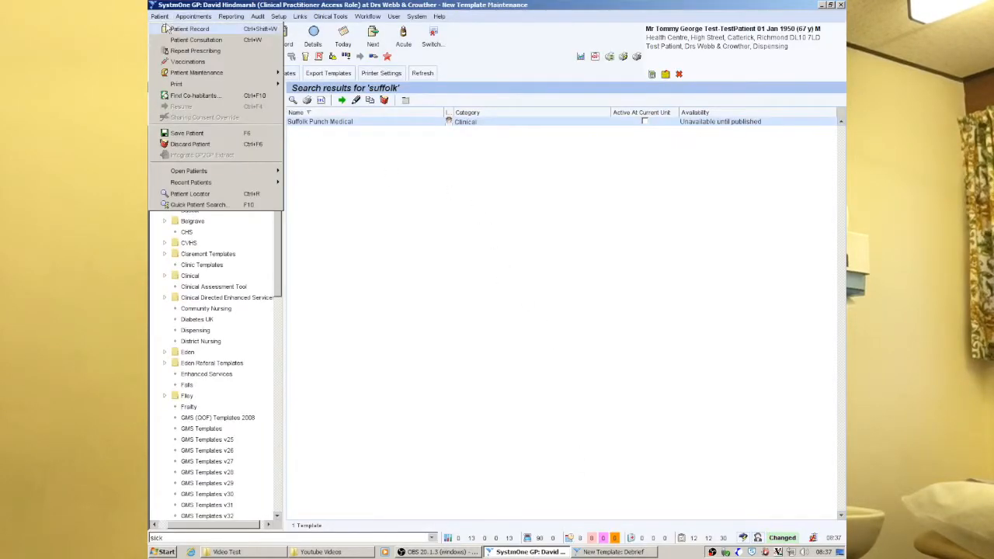
click(171, 34)
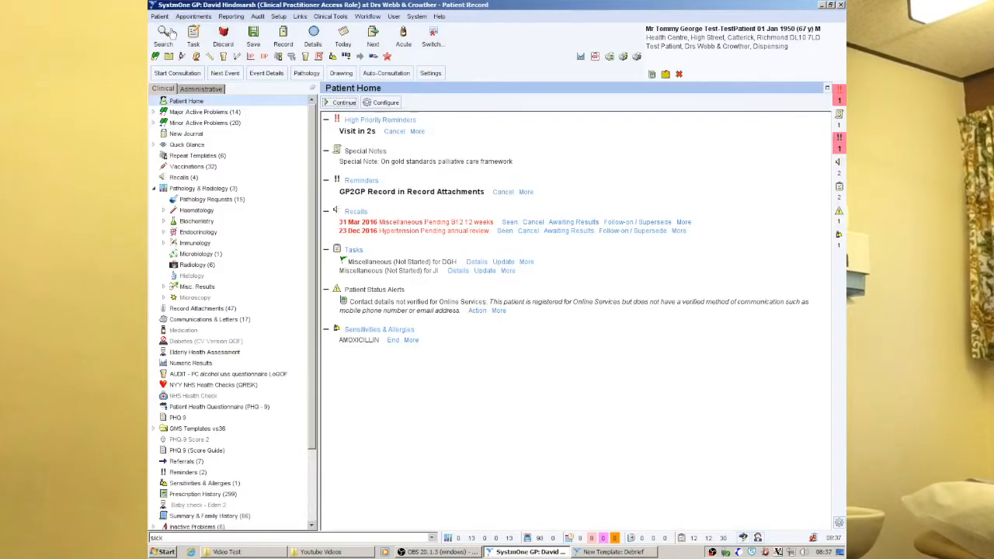
click(186, 135)
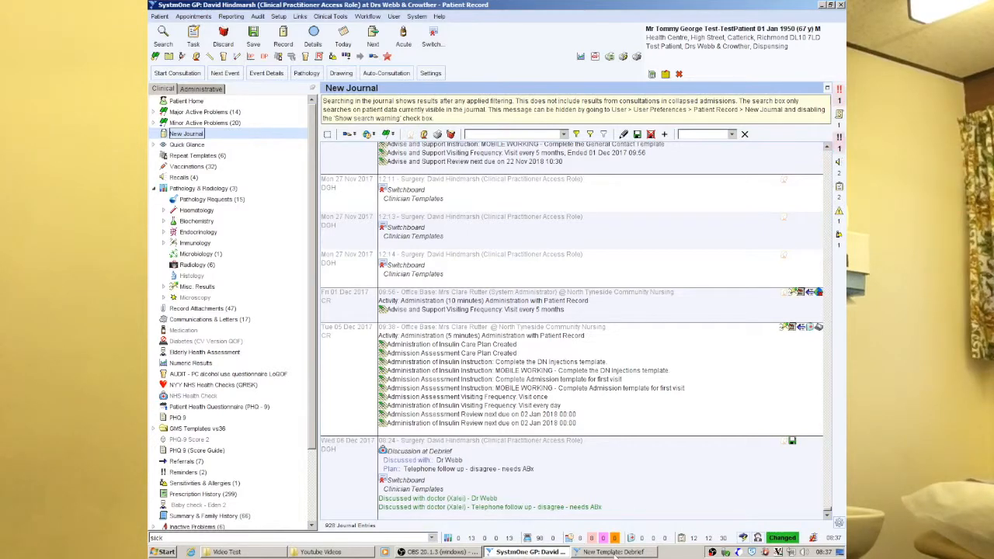
click(615, 552)
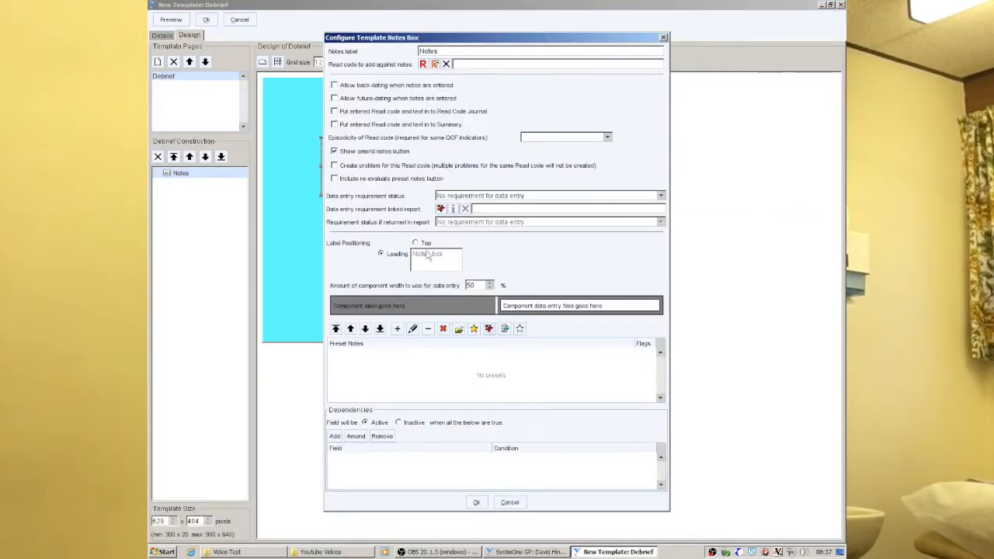
Step: Search the Read codes for "disc" and assign "Discussed with doctor" to the notes box
click(423, 64)
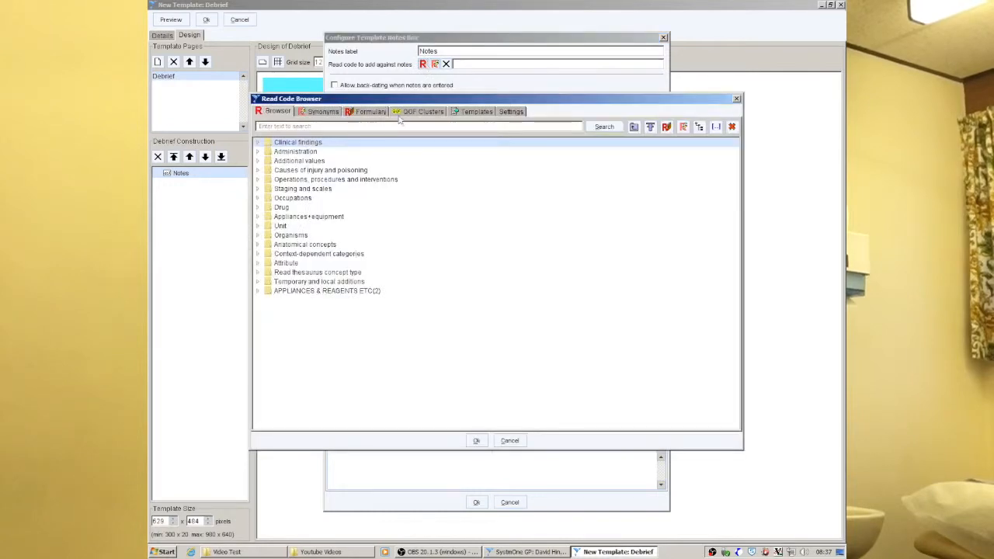
text(disc)
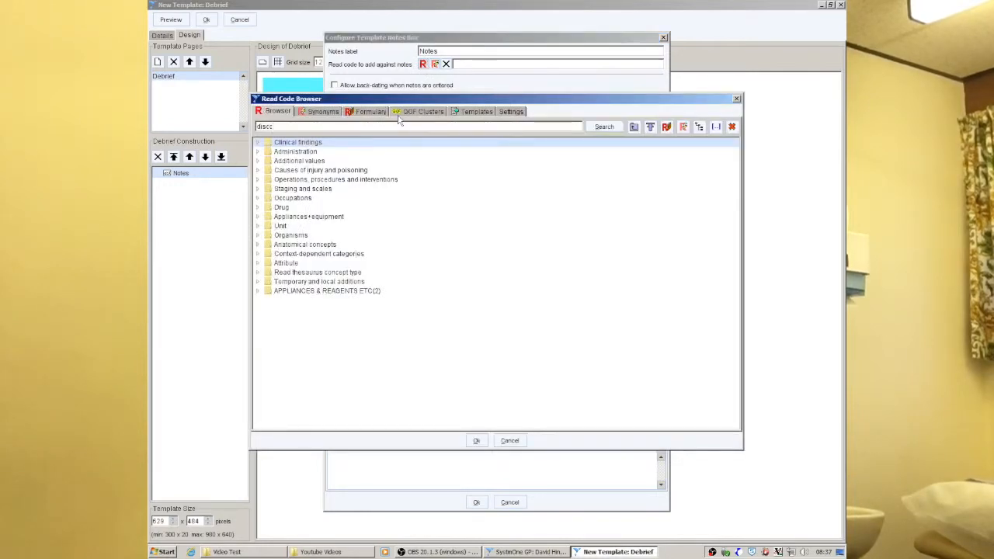
key(Return)
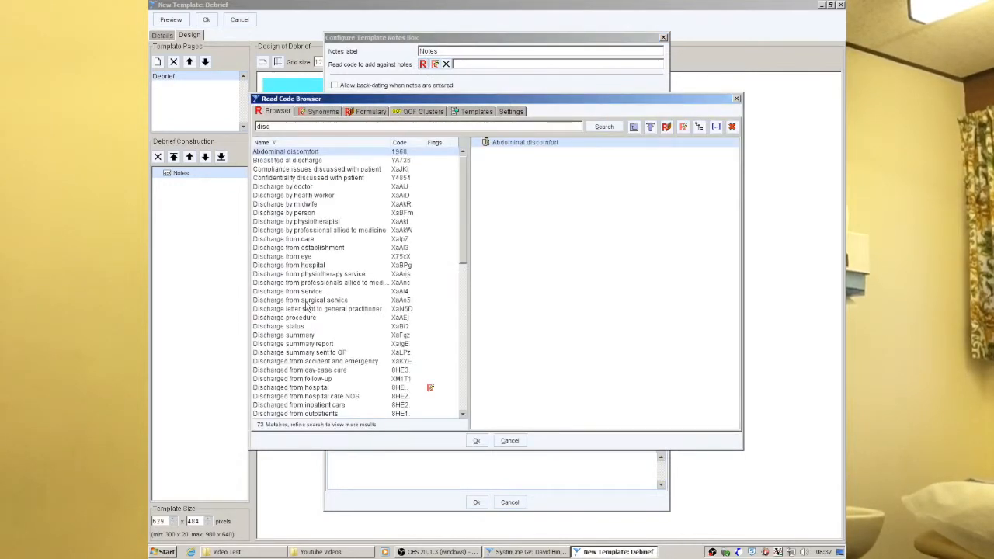
scroll(307, 307, down, 9)
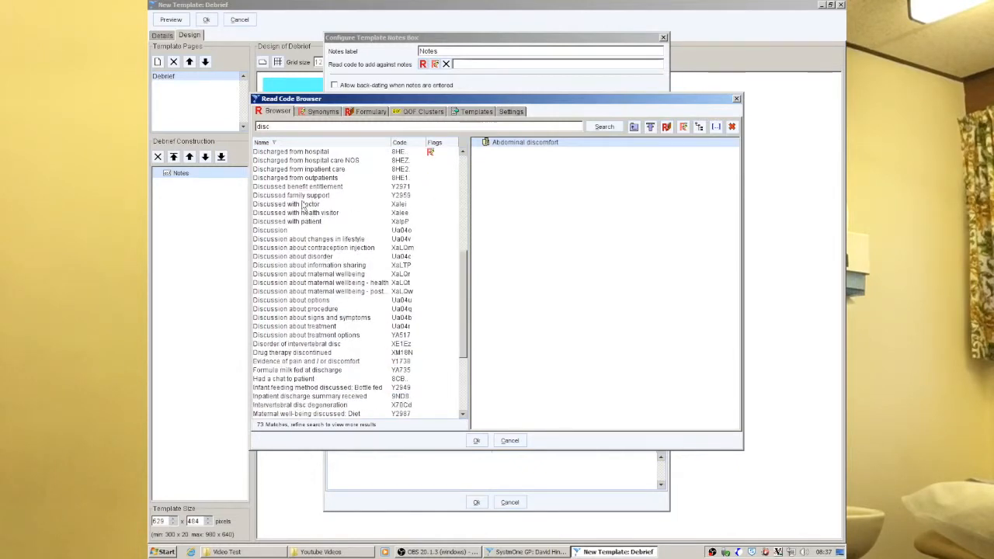
click(307, 203)
click(478, 440)
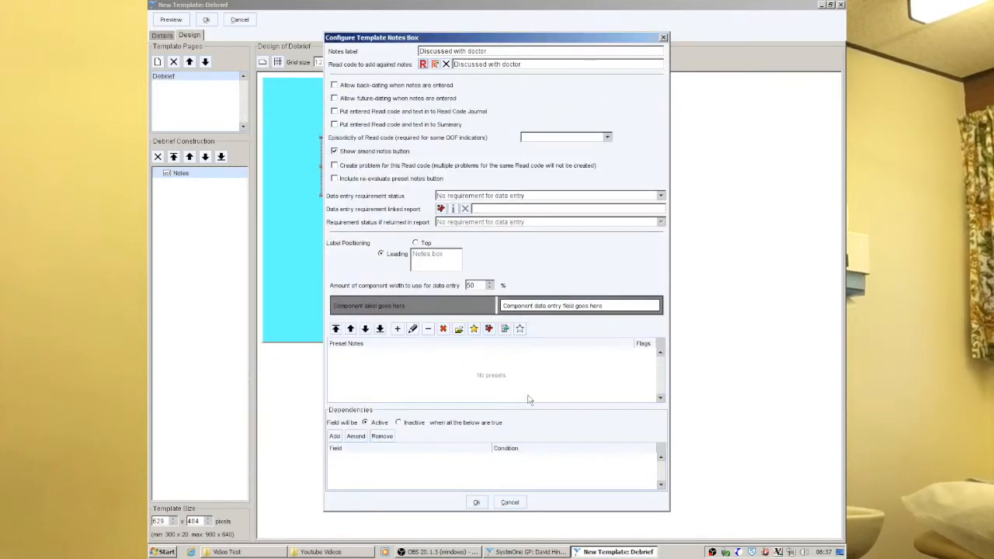
Step: Change the notes label to "Discussed with:"
triple_click(493, 54)
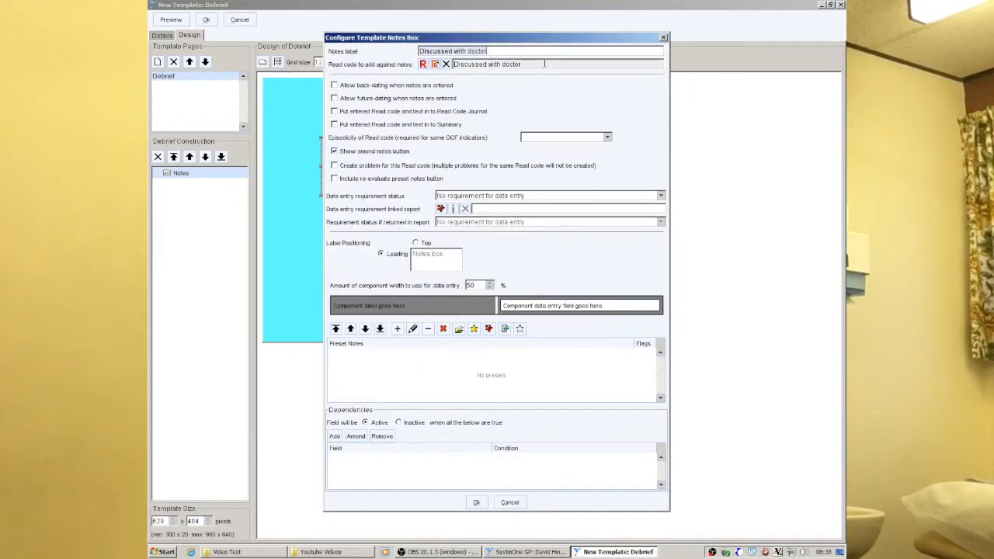
key(BackSpace)
text(Di)
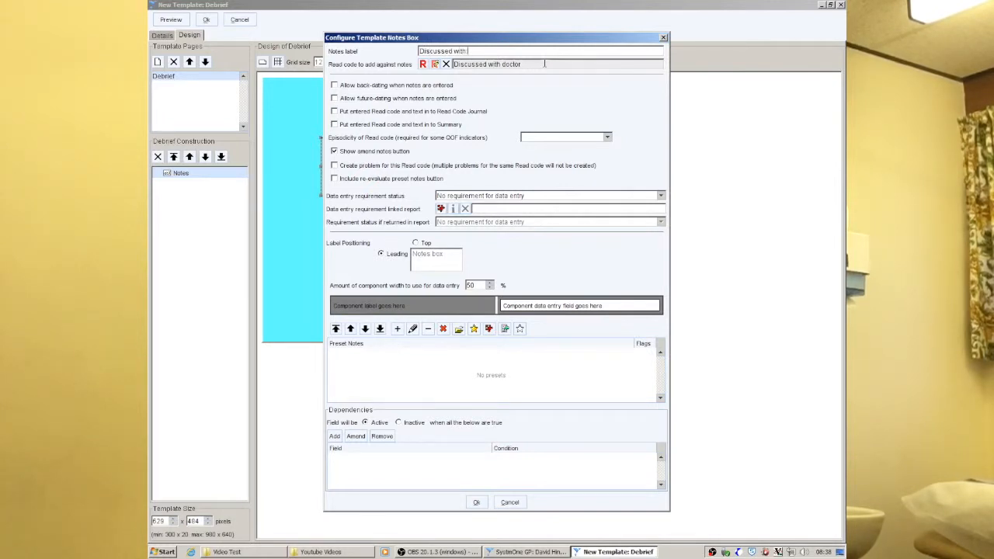
Step: Add two preset notes to the "Discussed with:" box, each holding one doctor's title and surname
click(397, 329)
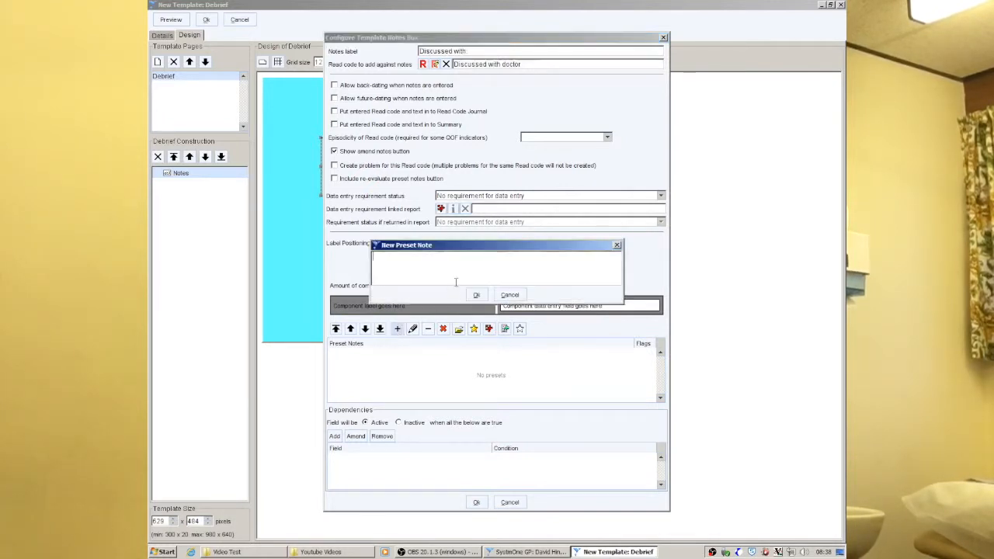
text(Dr Hindmasrsh)
click(476, 295)
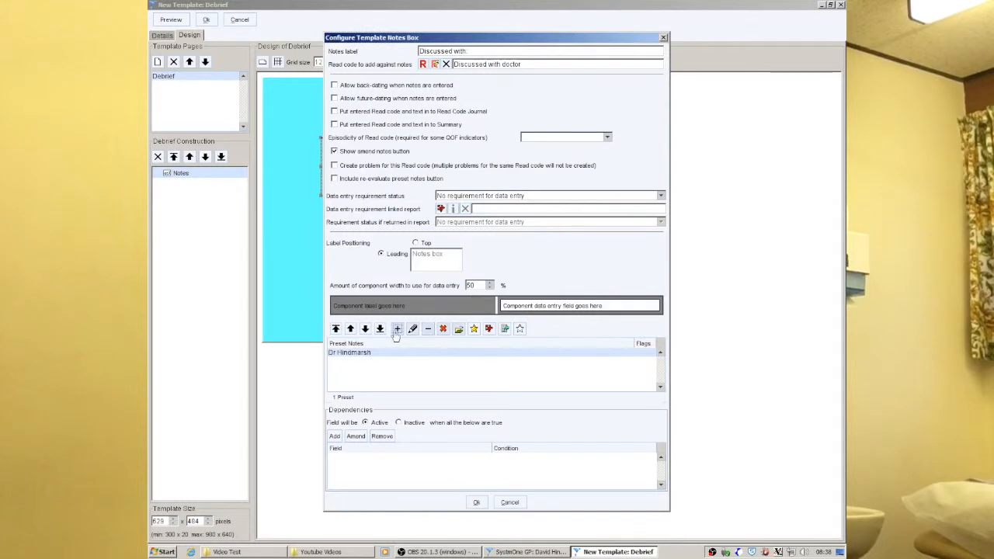
click(397, 328)
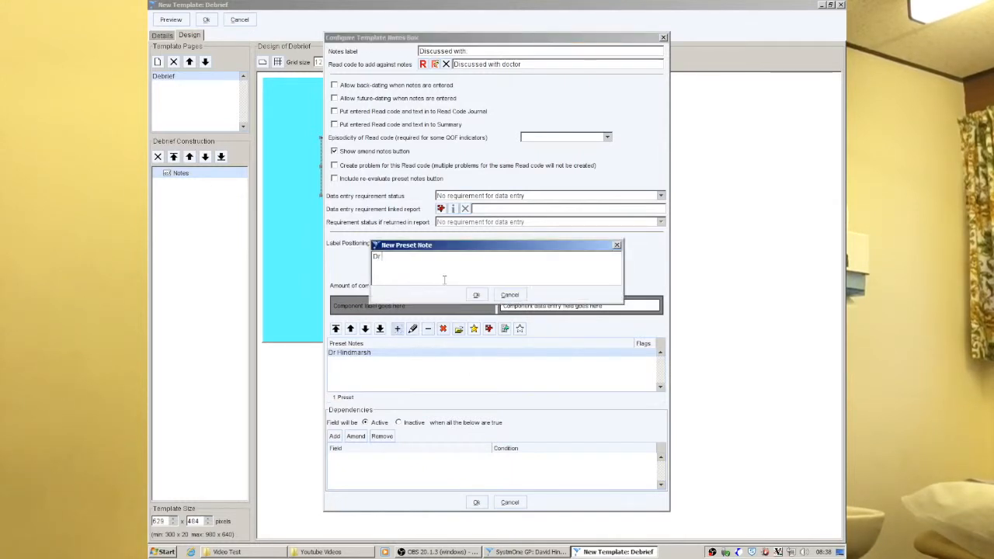
click(477, 295)
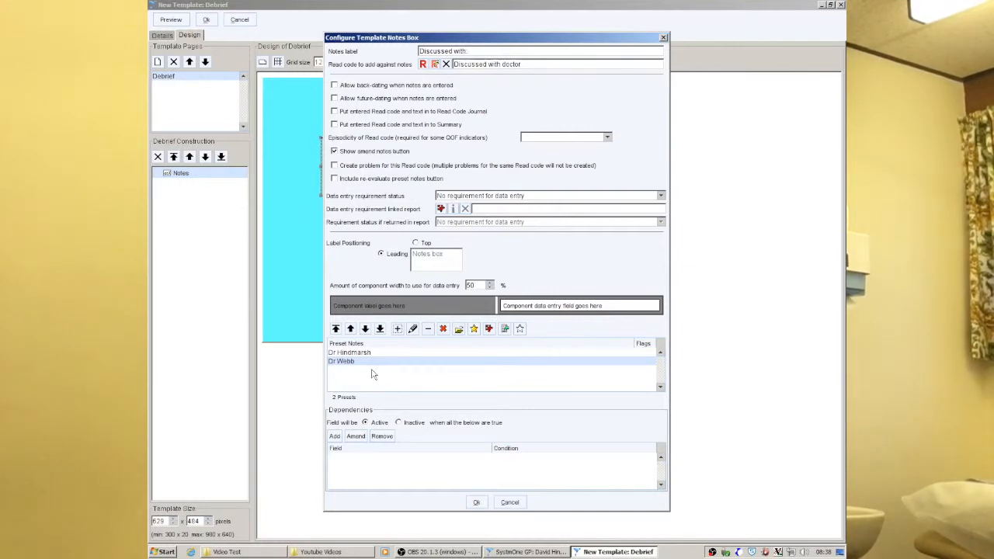
Step: Reorder the preset notes so the second doctor heads the list, and accept the notes box configuration
click(350, 329)
click(365, 330)
click(350, 330)
click(365, 329)
click(336, 330)
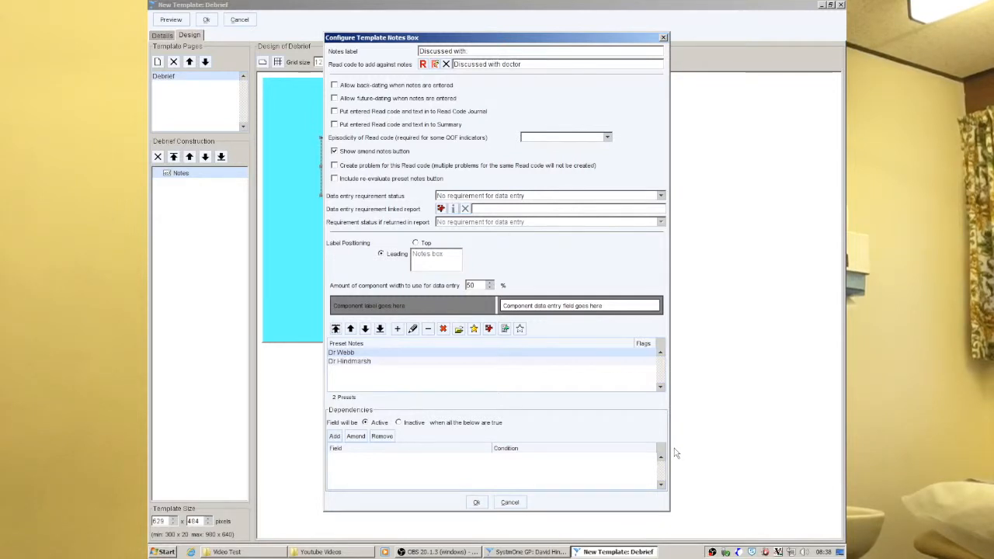
click(477, 503)
Step: Reduce the "Discussed with:" box to a single-line height and position it in the upper part of the page
click(431, 193)
drag(429, 197, 341, 155)
click(453, 203)
click(384, 155)
click(379, 206)
Step: Add a second Notes component as a taller box of similar width below the "Discussed with:" box
click(262, 62)
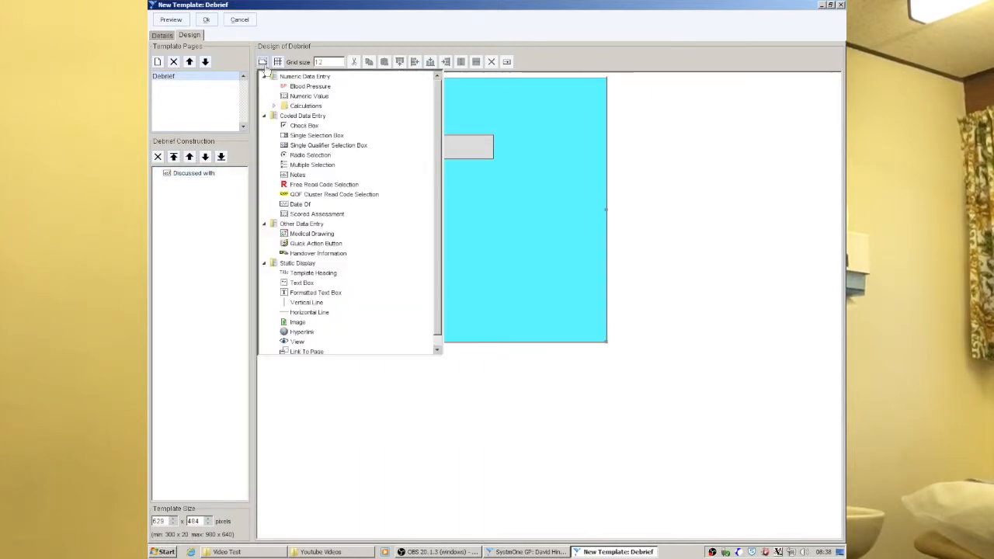
click(303, 174)
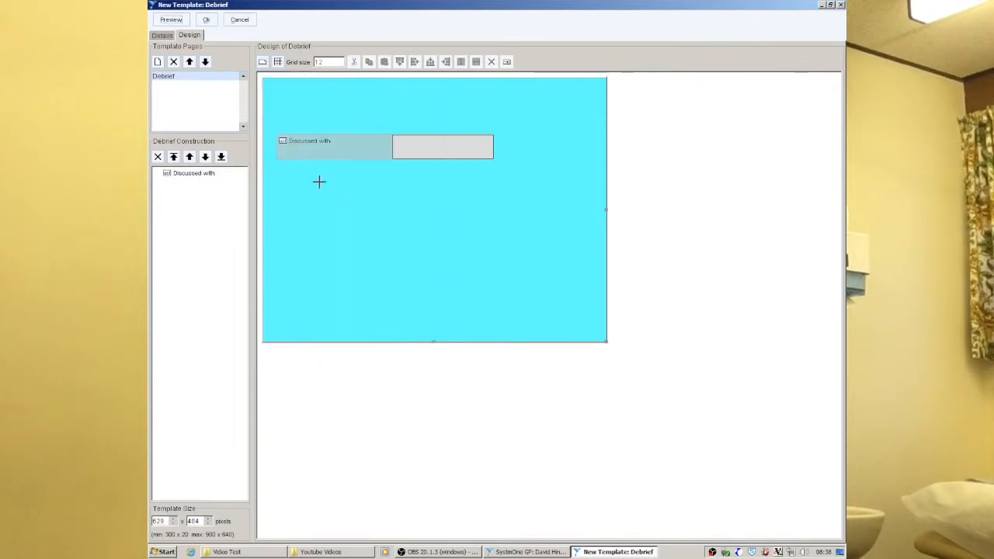
mouse_move(278, 177)
mouse_down()
mouse_move(494, 244)
mouse_move(497, 236)
mouse_up()
Step: Assign the Read code "Discussed with doctor" to the second notes box and label it "Plan:"
click(423, 64)
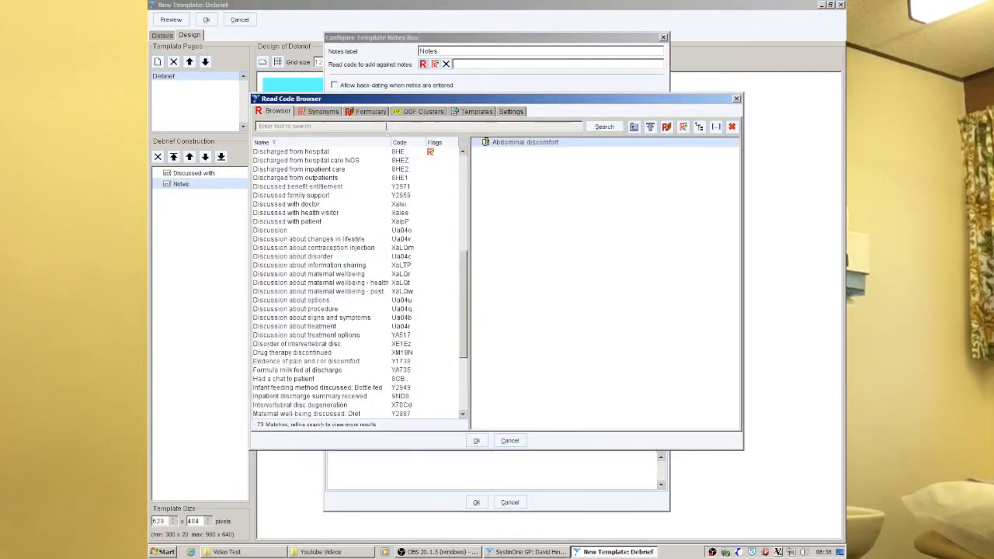
click(303, 205)
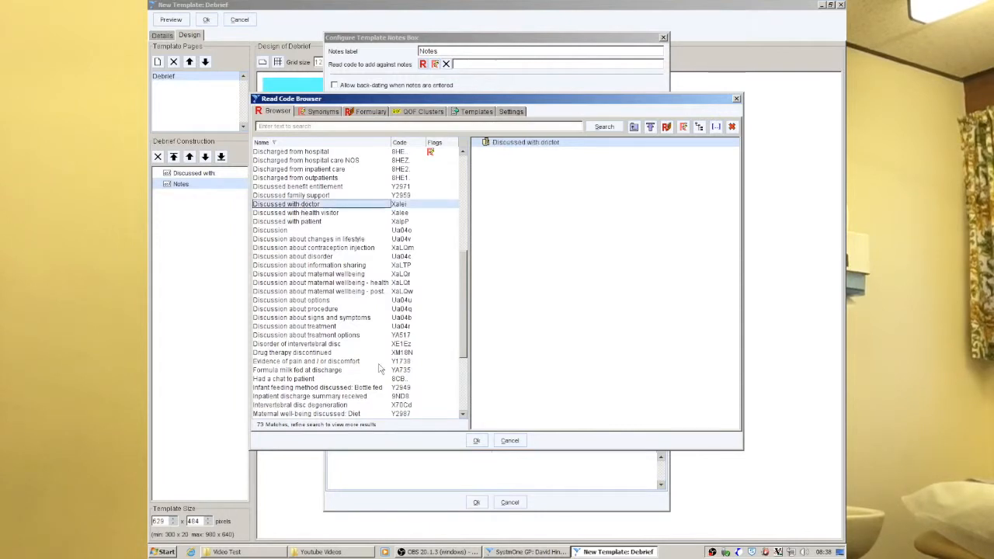
click(476, 441)
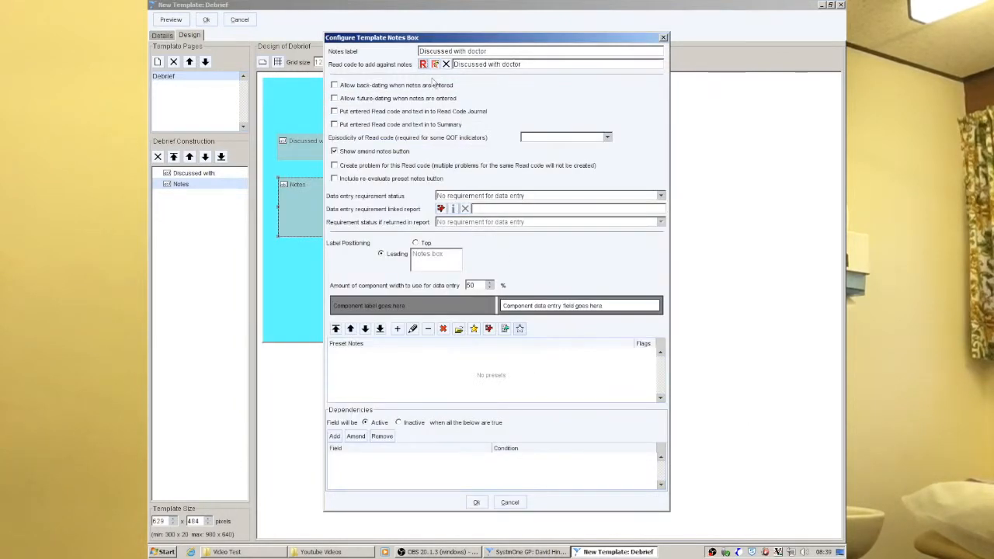
text(Plan:)
Step: Add the preset notes "Agree with plan" and "Disagree with plan" to the "Plan:" box and accept its configuration
click(397, 329)
text(Agree with plan)
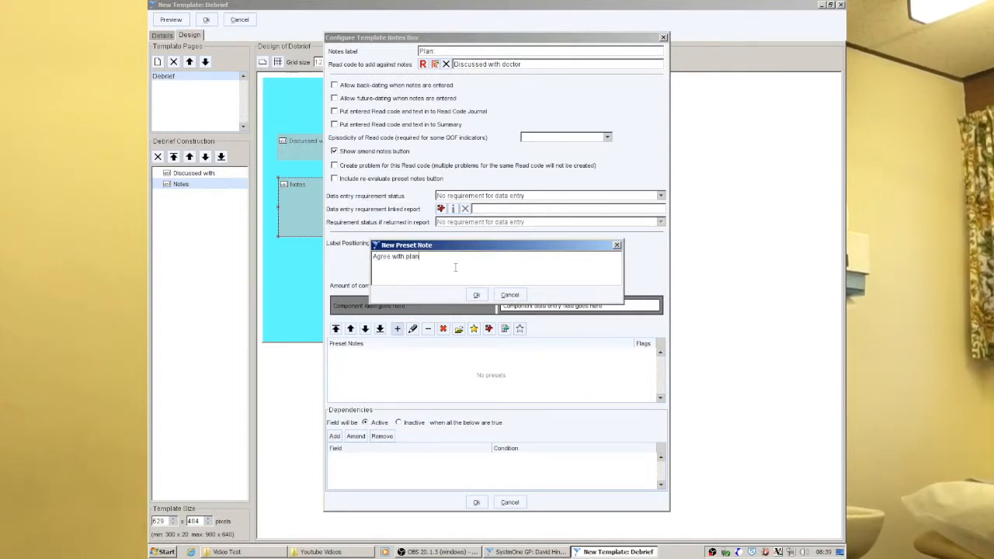
click(476, 295)
click(397, 328)
text(Disagre)
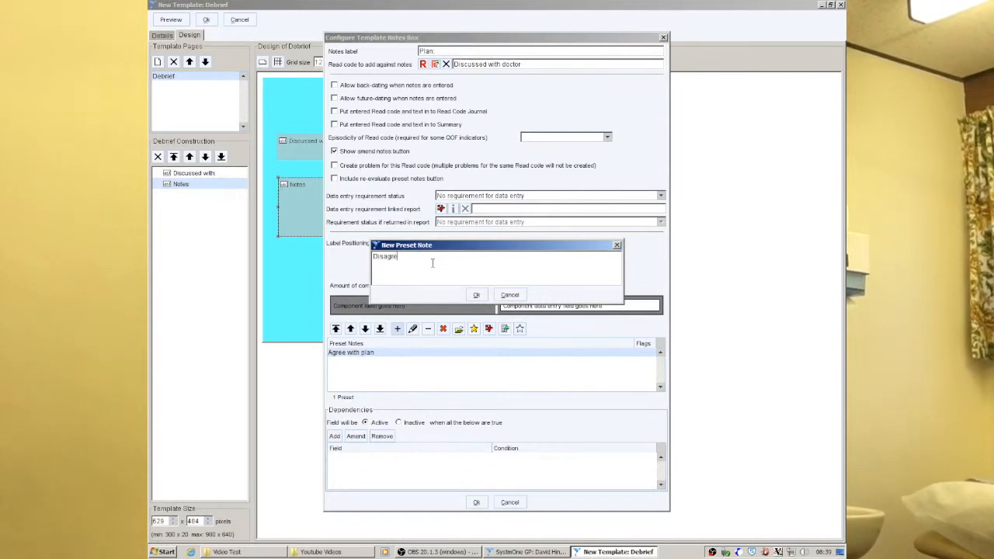
text(e with plan)
click(474, 293)
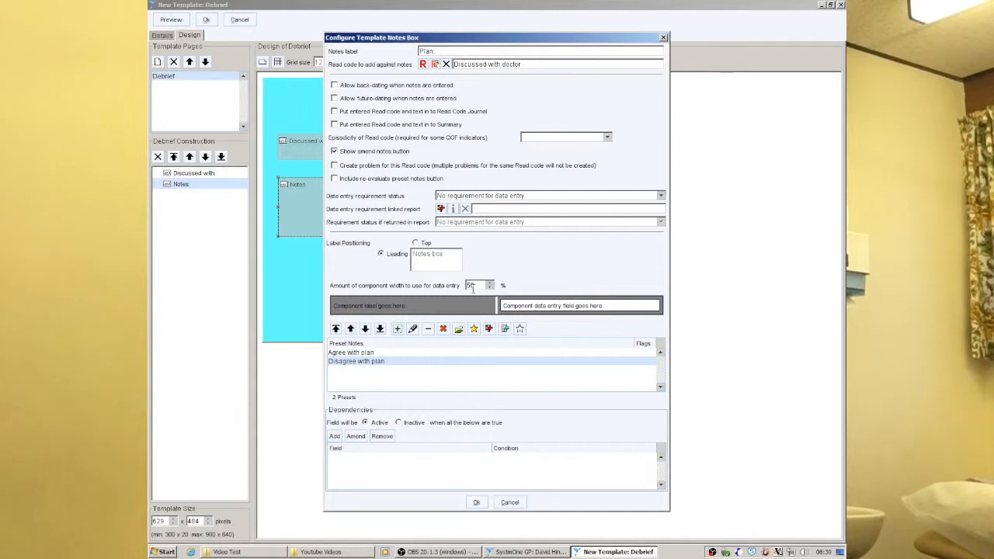
click(476, 502)
Step: Resize the "Plan:" box and place it directly beneath the "Discussed with:" box, aligned to its edges
drag(384, 236, 408, 179)
click(383, 190)
click(385, 178)
drag(386, 183, 385, 214)
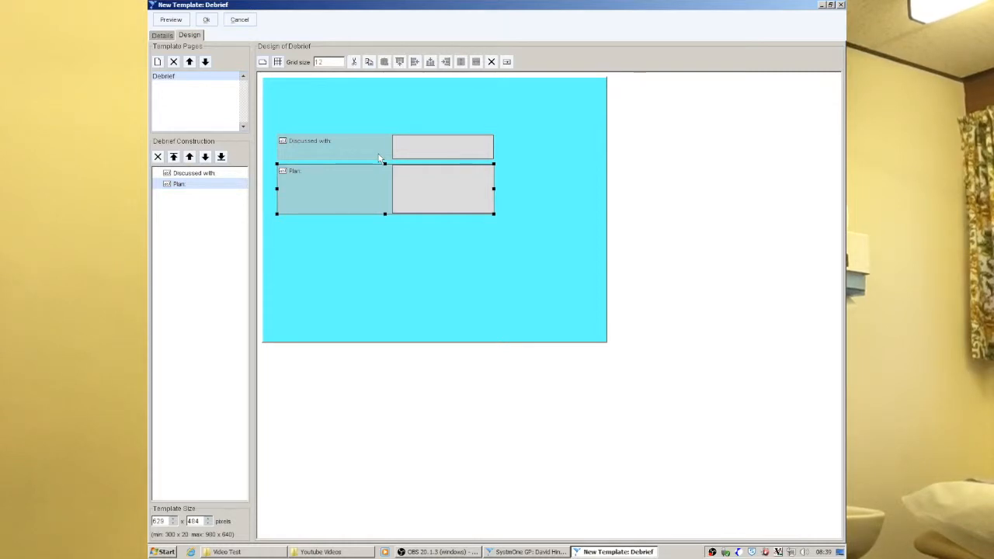
click(407, 246)
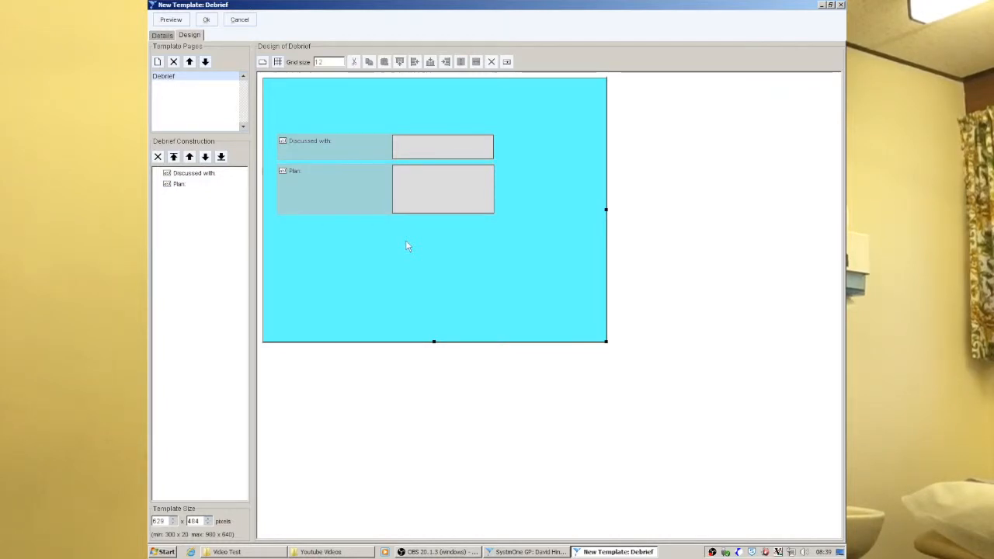
Step: Add a Quick Action Button component in the space below the "Plan:" box
click(263, 61)
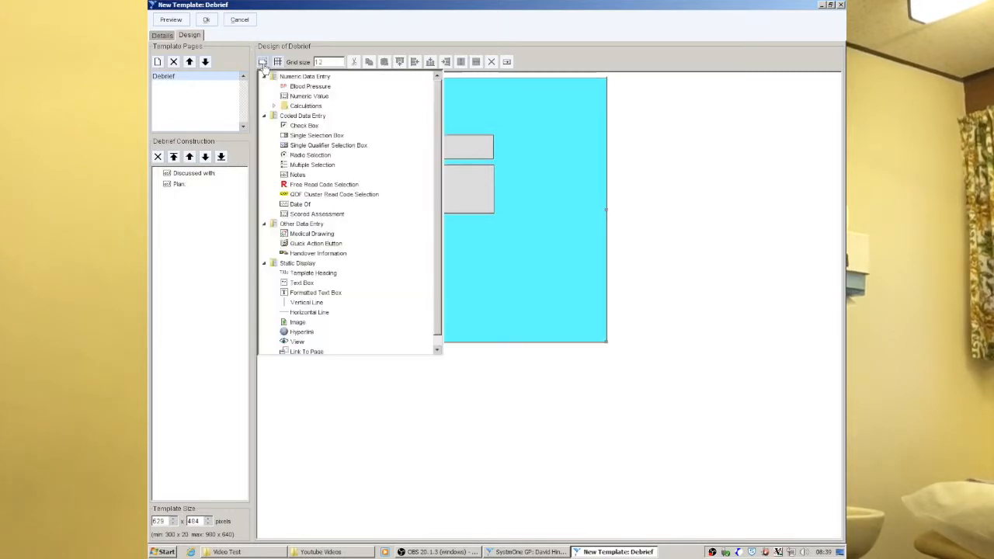
click(330, 244)
drag(281, 242, 437, 292)
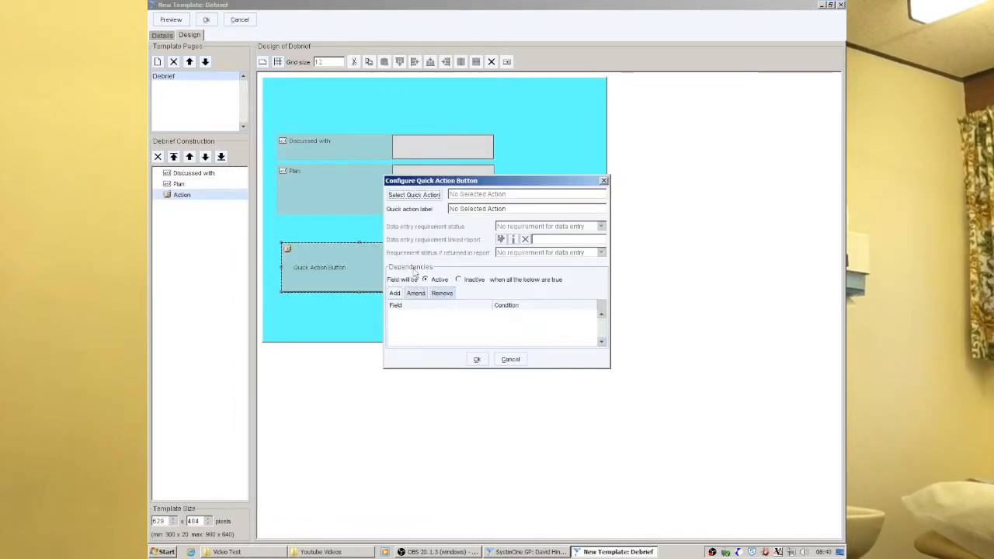
Step: Search the quick actions for "task" and assign "New Task..." to the button
click(422, 195)
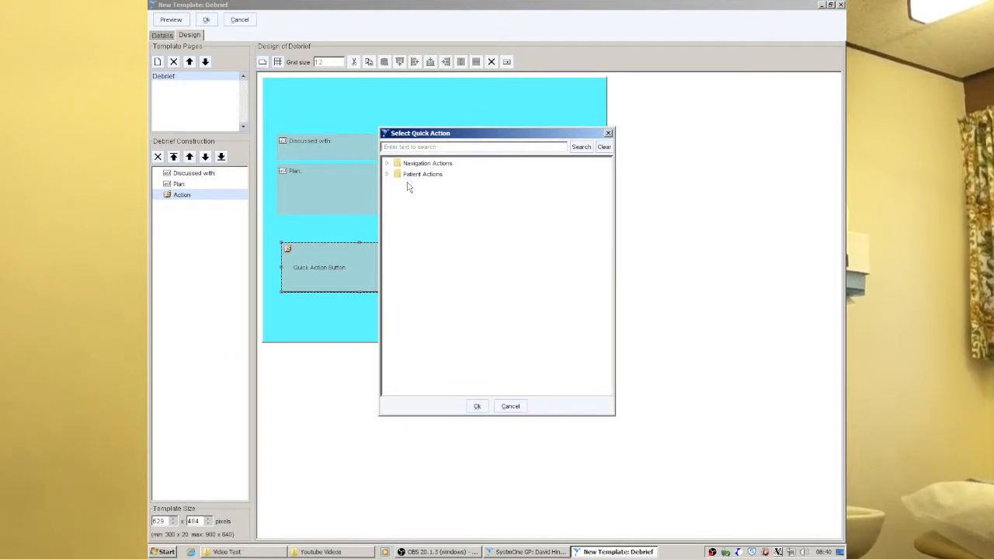
text(las)
text(k)
key(Return)
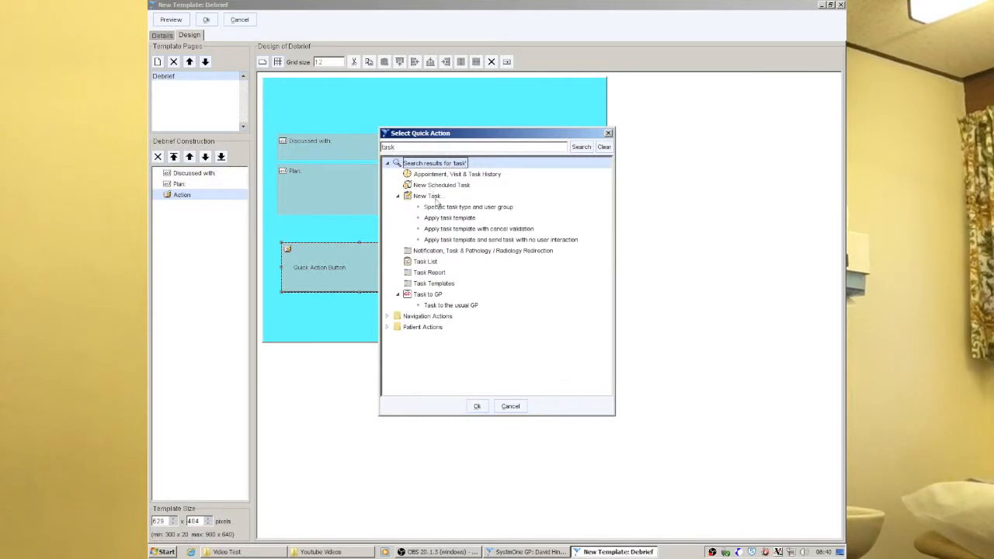
click(429, 197)
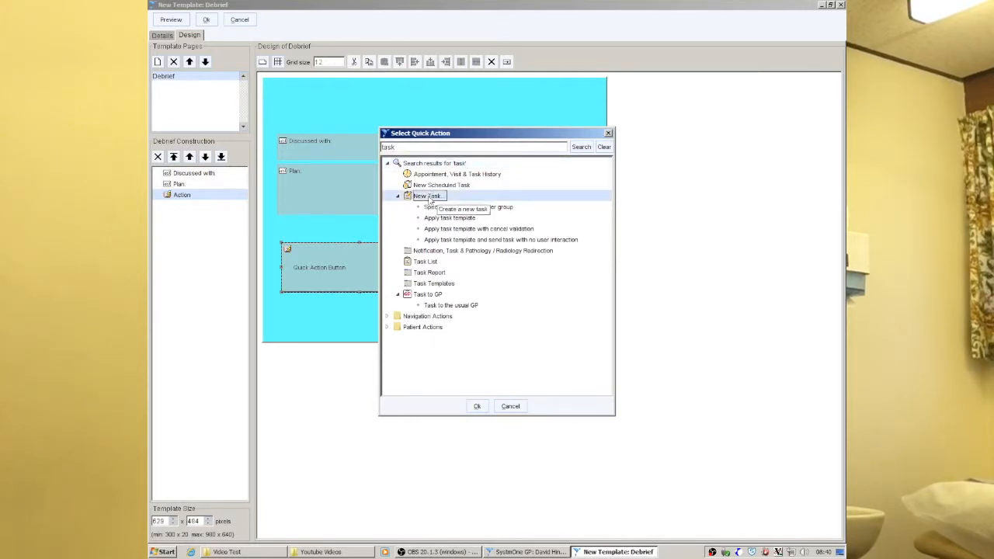
click(476, 406)
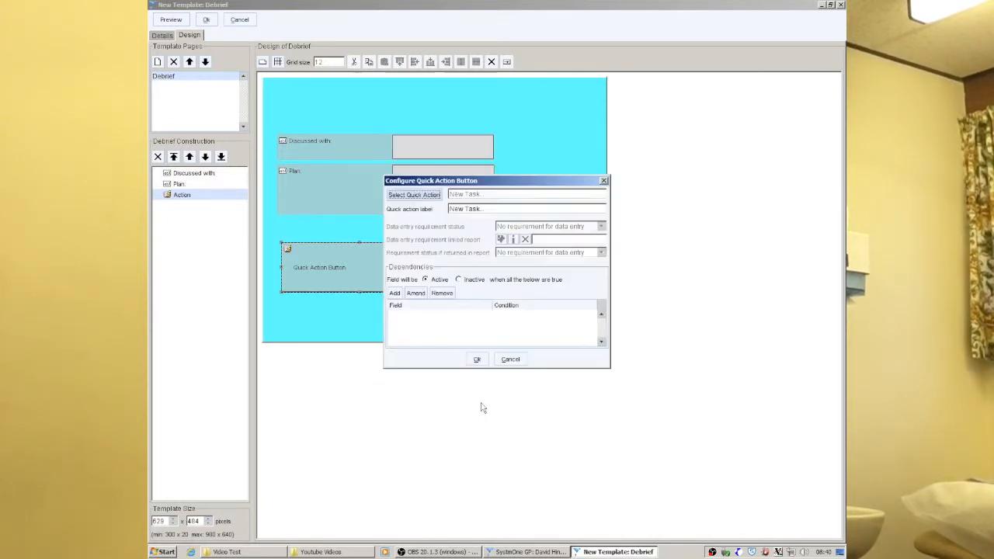
click(477, 359)
Step: Shrink the New Task button and place it just below the "Plan:" box, aligned with the box's left edge
drag(437, 291, 326, 237)
click(364, 266)
click(404, 254)
Step: Add a second Quick Action Button beneath the New Task button and assign it "New Task...", found by searching for "task"
click(268, 63)
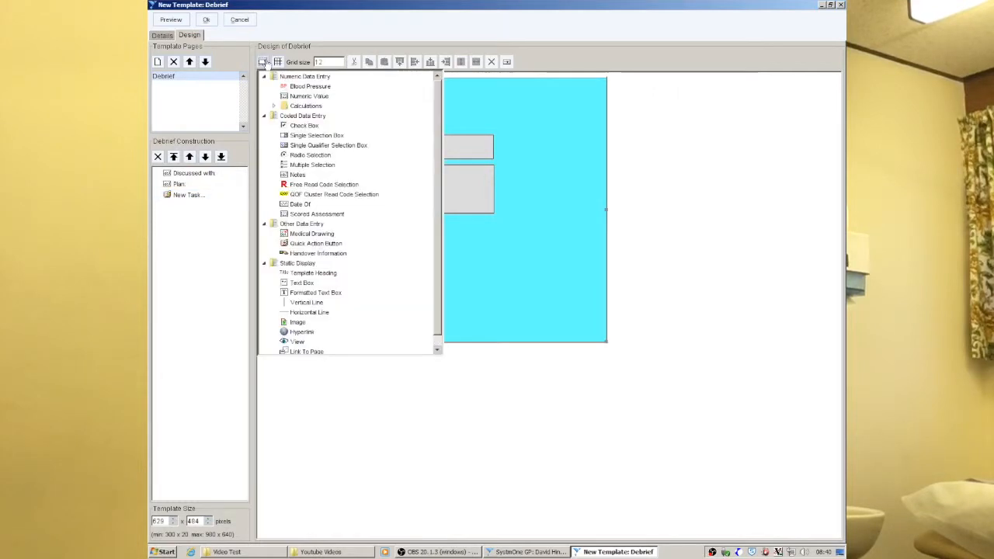
click(309, 246)
drag(293, 268, 406, 295)
click(425, 194)
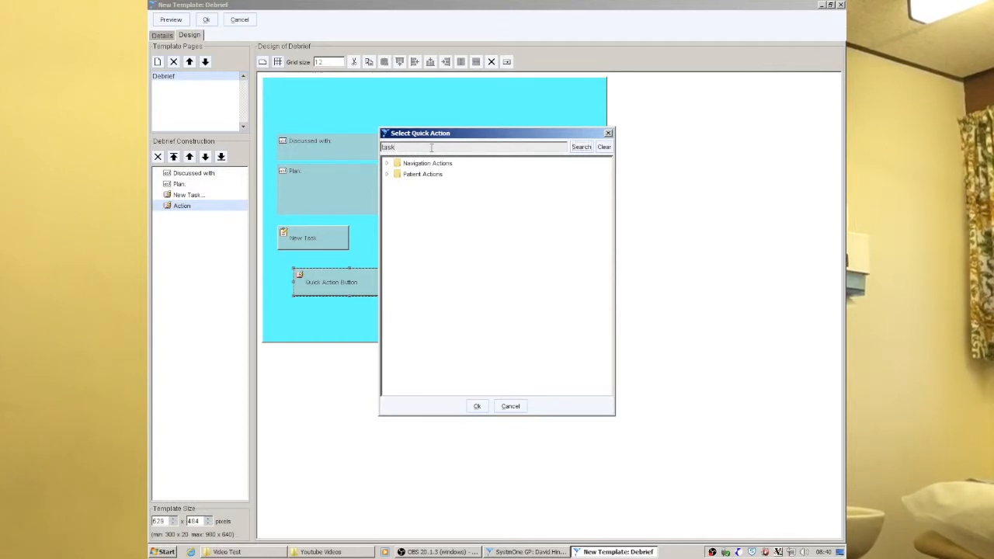
click(583, 148)
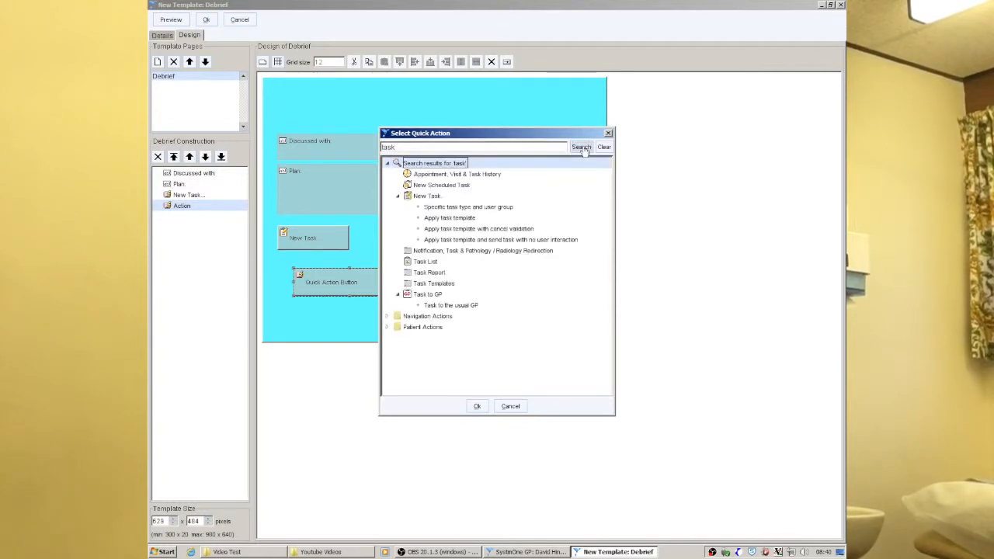
click(423, 198)
click(476, 406)
click(478, 359)
Step: Delete the second New Task button from the template
click(353, 279)
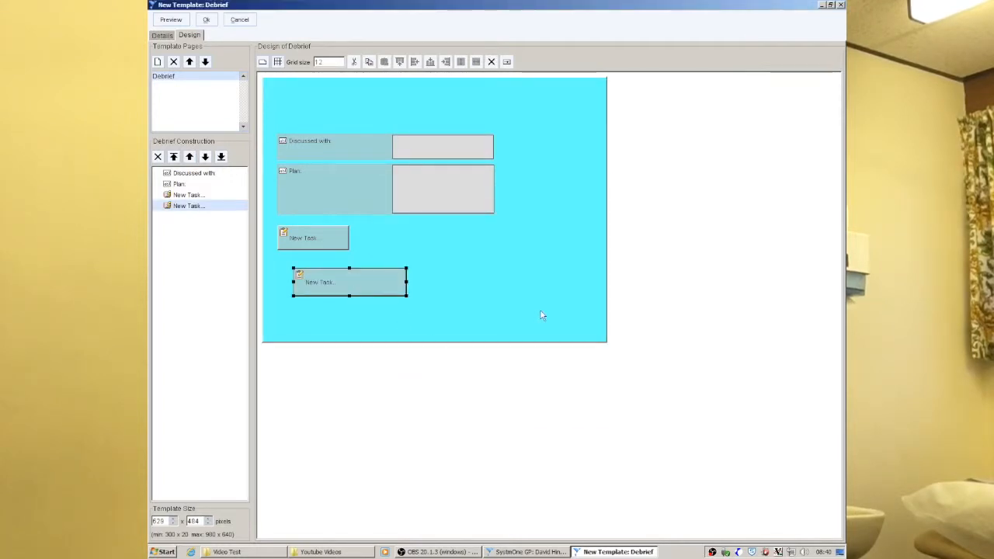
key(Delete)
click(455, 286)
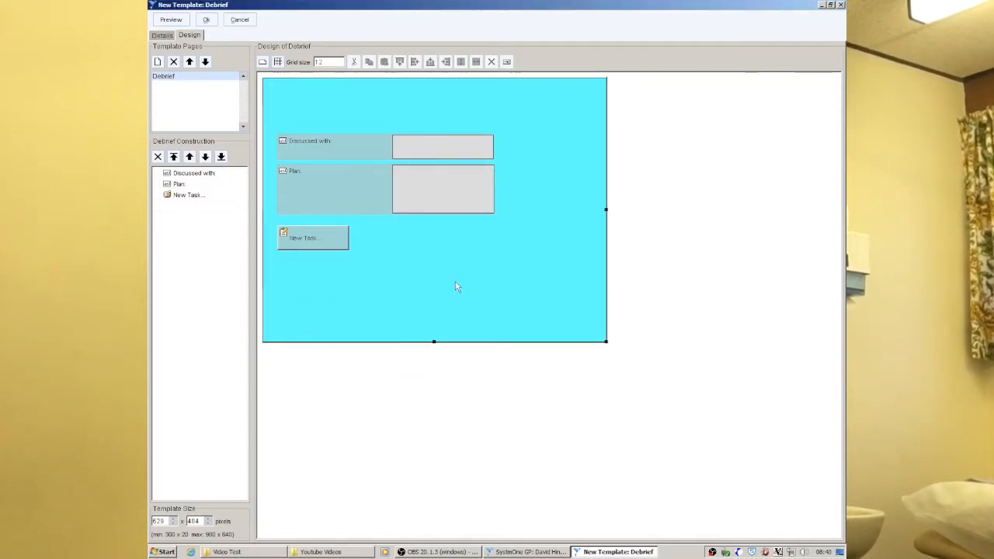
Step: Add a Template Heading component in the space above the "Discussed with:" box
click(263, 62)
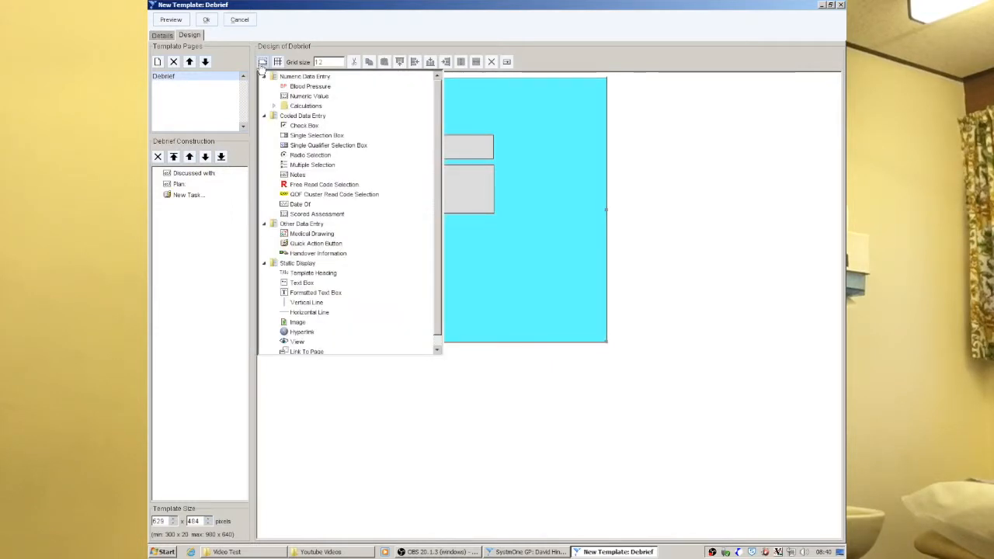
click(313, 273)
drag(331, 89, 489, 131)
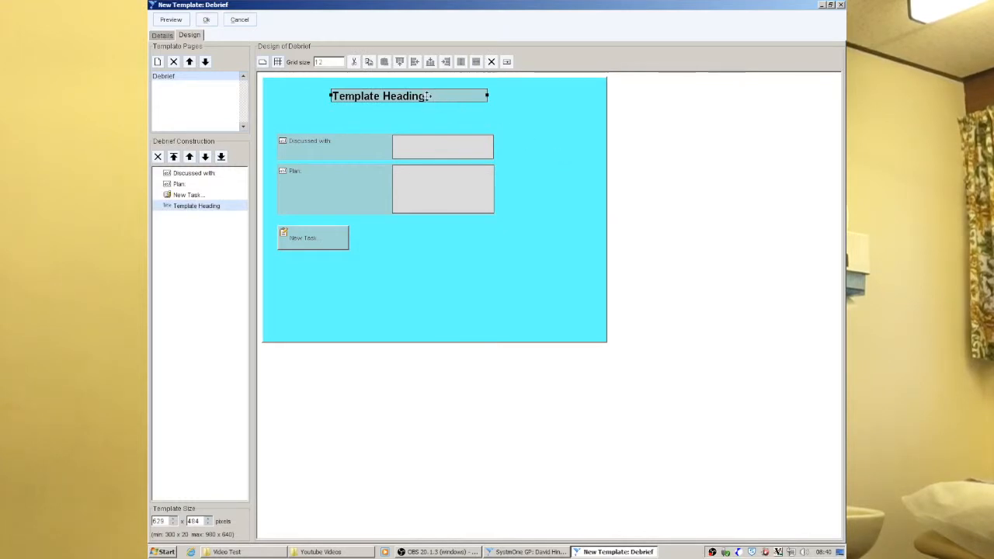
Step: Set the template heading's text to "Debrief"
text(DEbri)
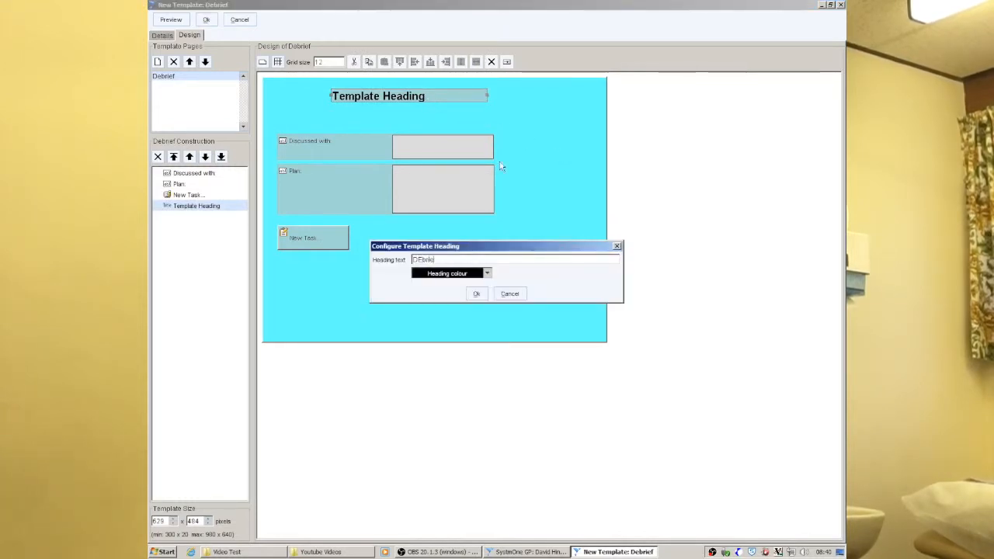
text(ef heading)
key(BackSpace)
key(BackSpace)
key(BackSpace)
key(BackSpace)
click(422, 260)
key(BackSpace)
text(e)
click(476, 294)
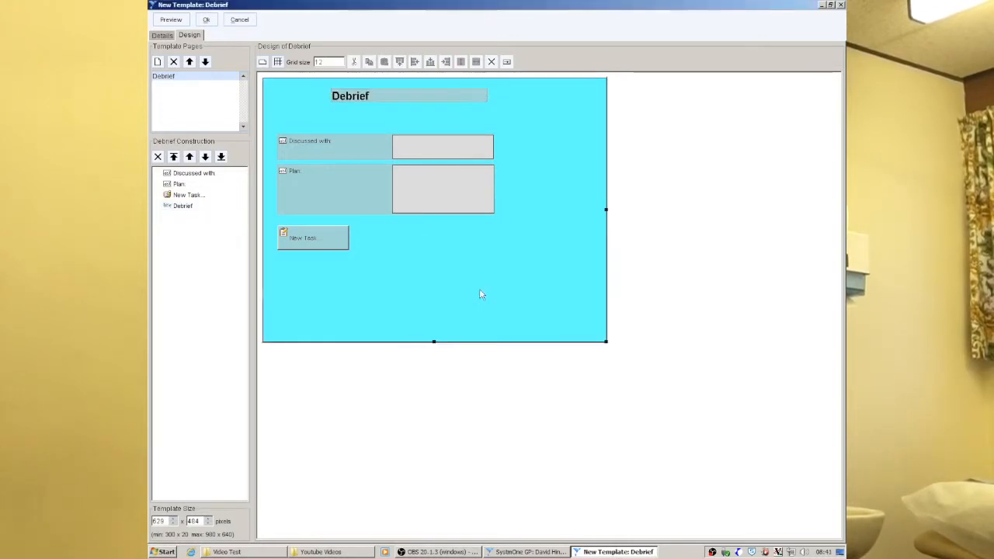
Step: Add a Text Box component in the empty area below the "Plan:" box
click(264, 62)
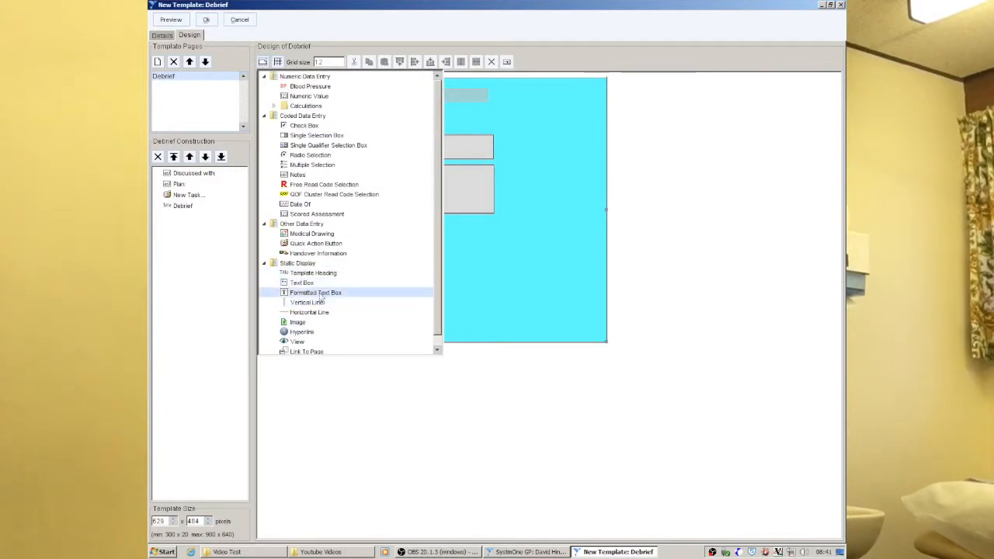
click(302, 283)
drag(386, 262, 510, 322)
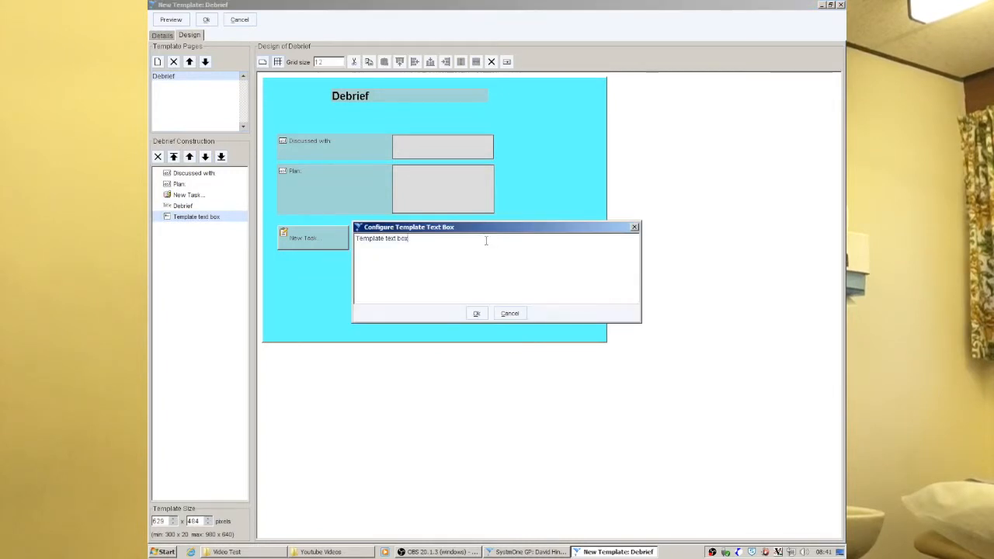
Step: Replace the text box's default wording with "Patients who must be discussed"
key(BackSpace)
key(BackSpace)
key(BackSpace)
key(BackSpace)
key(BackSpace)
key(BackSpace)
key(BackSpace)
key(BackSpace)
key(BackSpace)
key(BackSpace)
key(BackSpace)
key(BackSpace)
key(BackSpace)
key(BackSpace)
key(BackSpace)
key(BackSpace)
key(BackSpace)
text(Patients who must be discussed)
click(476, 313)
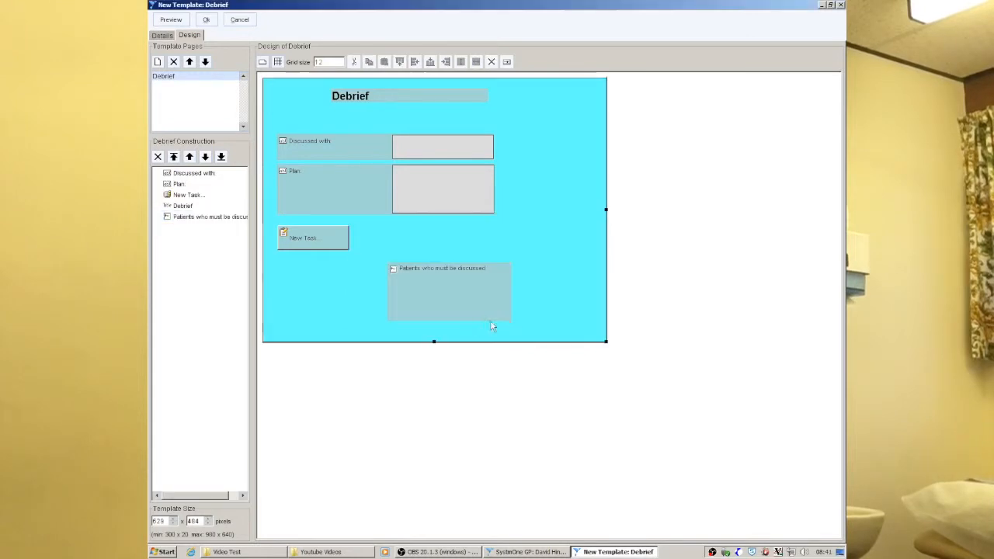
Step: Shrink the "Patients who must be discussed" text box, place it beside the New Task button, and preview the template
drag(509, 318, 419, 254)
click(419, 293)
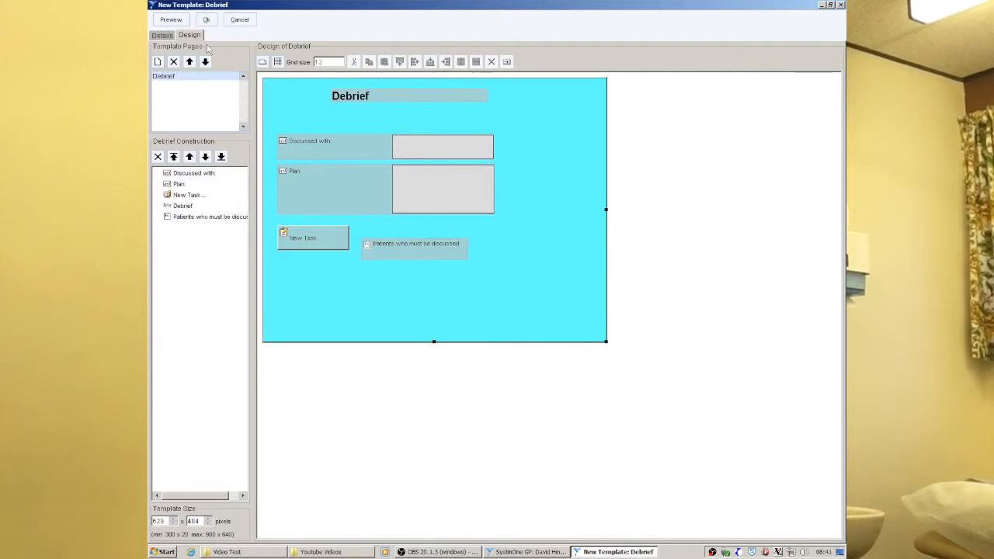
click(171, 19)
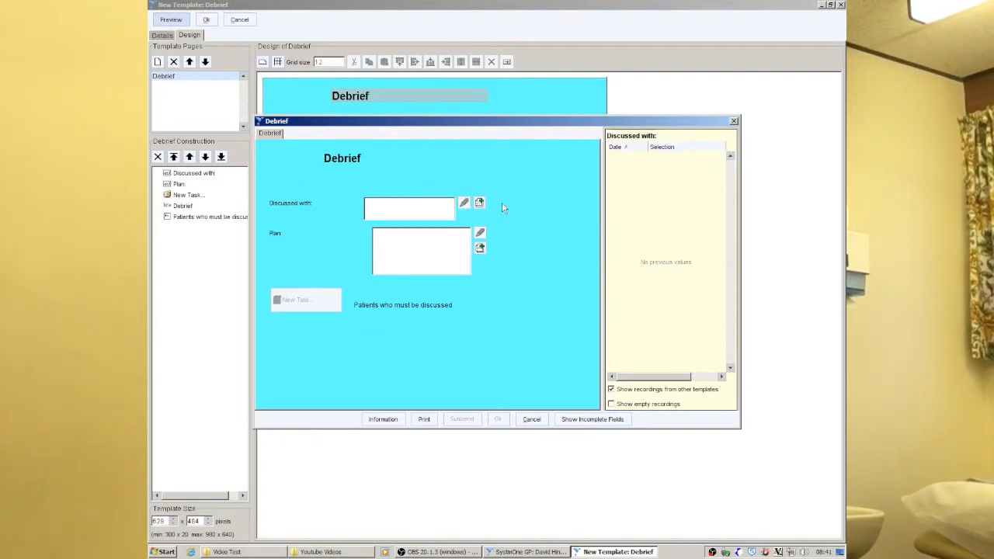
click(531, 420)
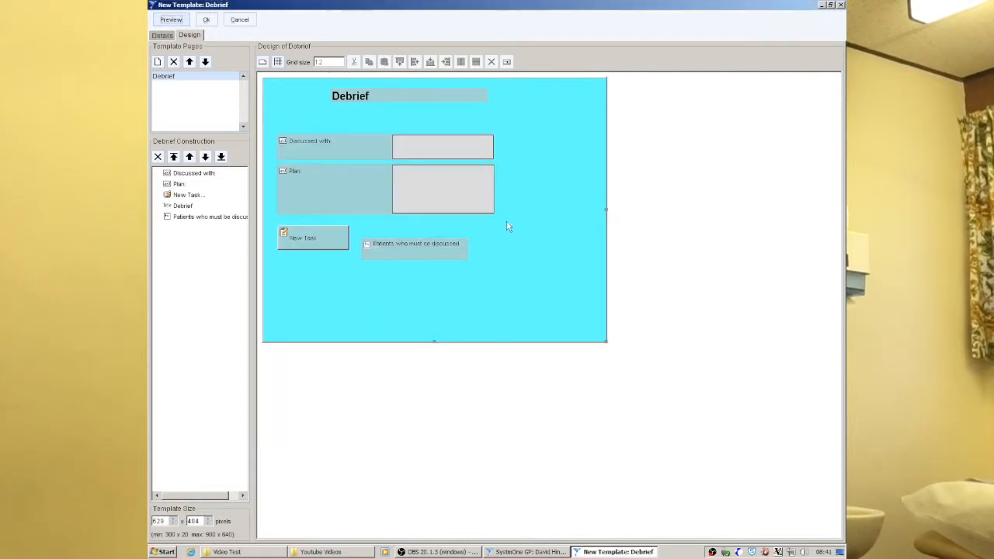
Step: Shrink the template page to about 477 x 391 pixels around its contents and save the template
drag(608, 350, 522, 291)
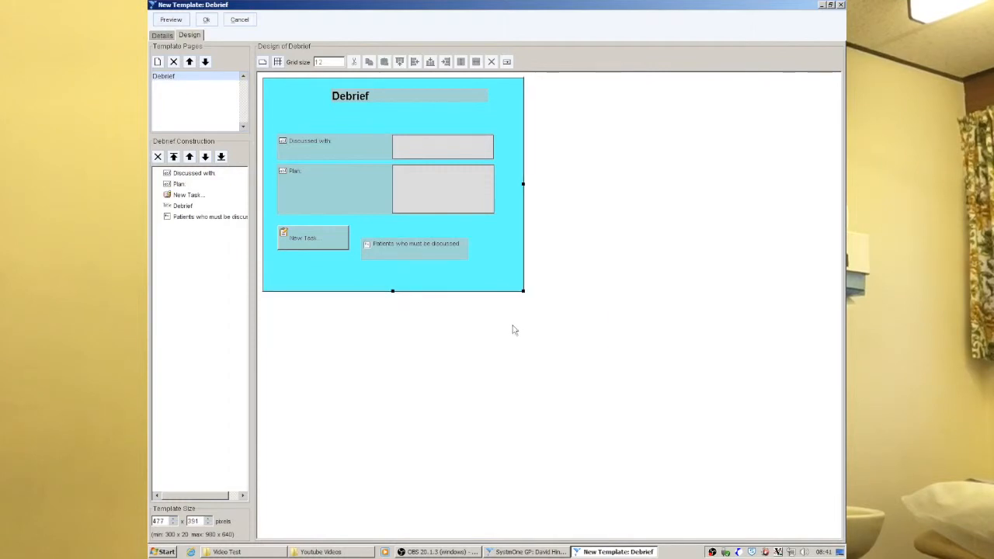
click(205, 19)
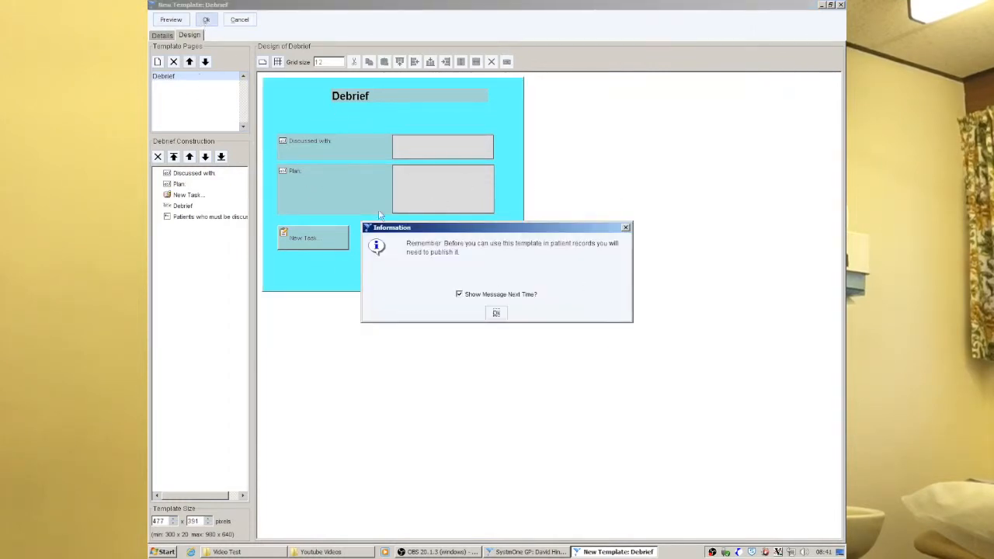
click(496, 313)
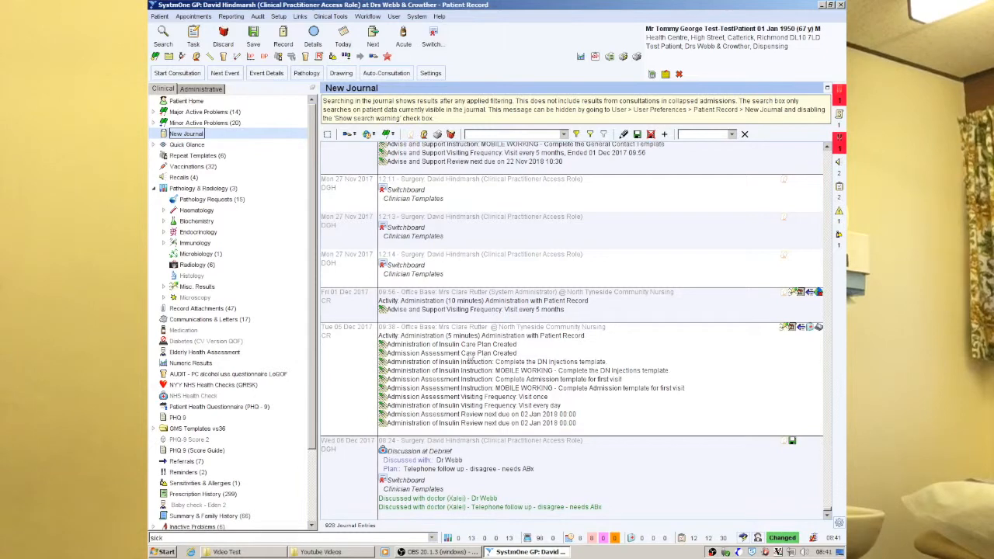
Step: Open New Template Maintenance and search the templates for "debrief"
click(257, 17)
mouse_move(278, 16)
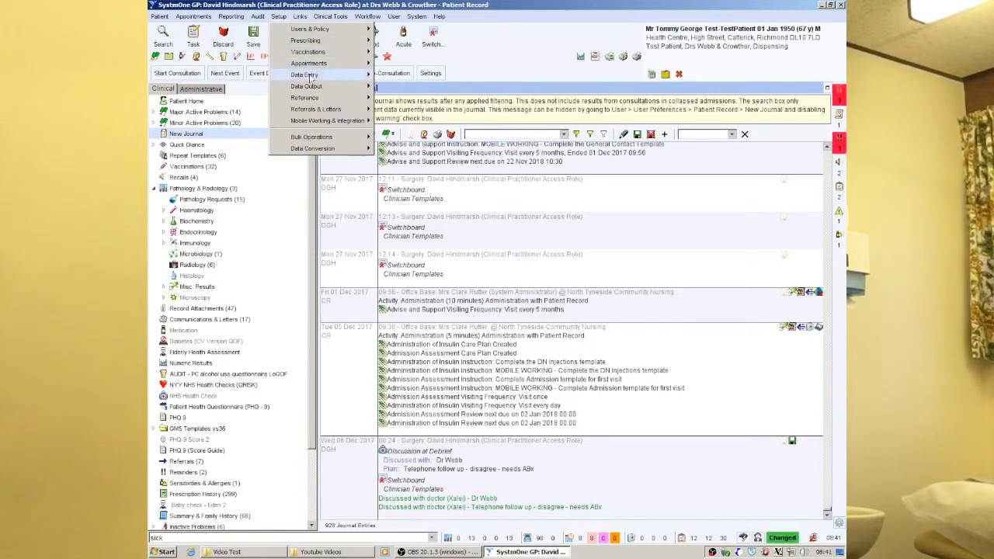
mouse_move(369, 75)
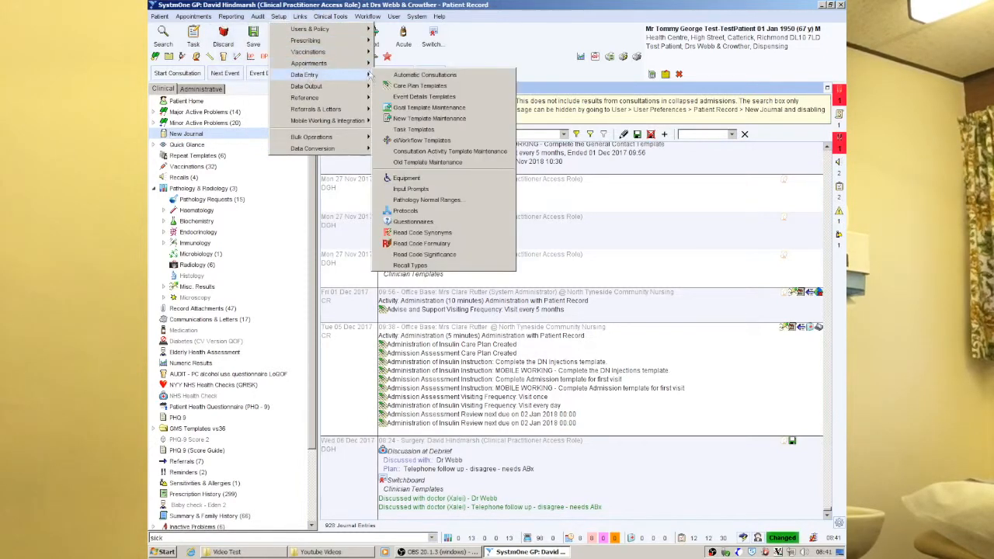
click(429, 118)
double_click(199, 90)
text(sepsis)
text(f)
key(Return)
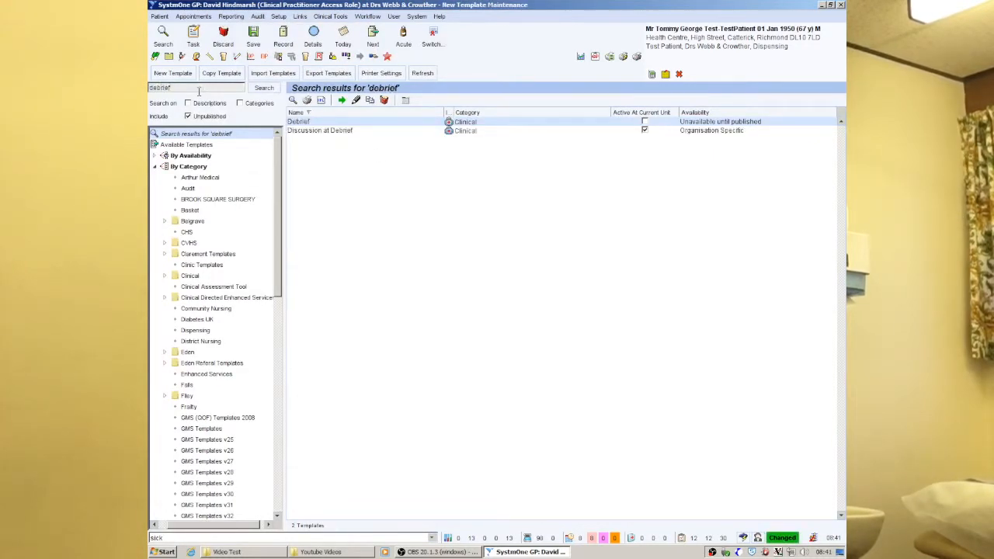
Step: Delete the unpublished "Debrief" template, leaving "Discussion at Debrief" in place
click(310, 121)
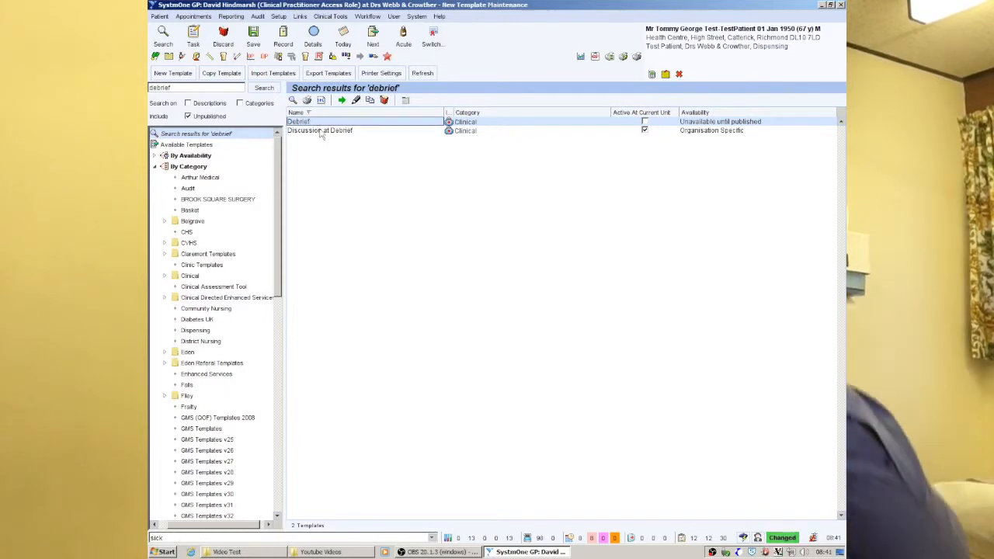
click(321, 131)
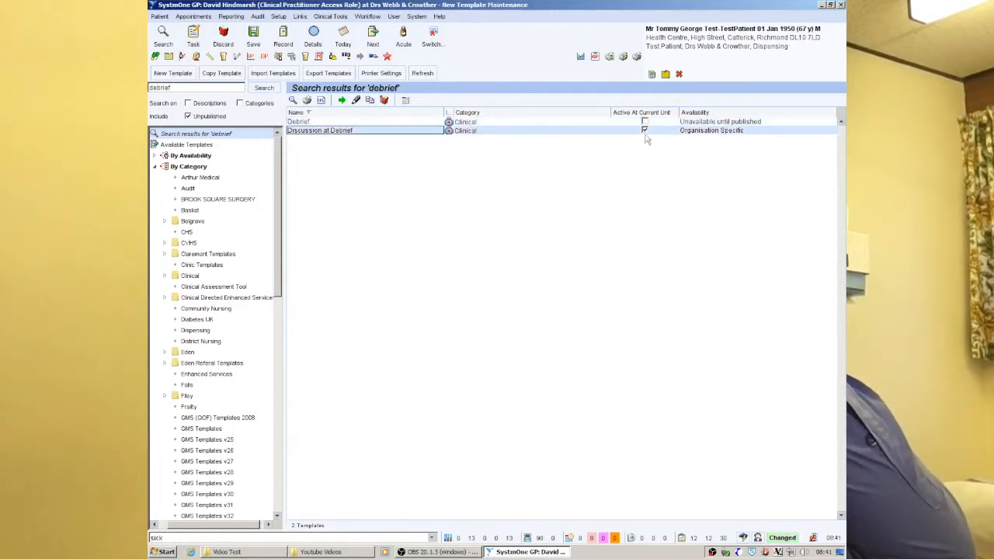
click(317, 122)
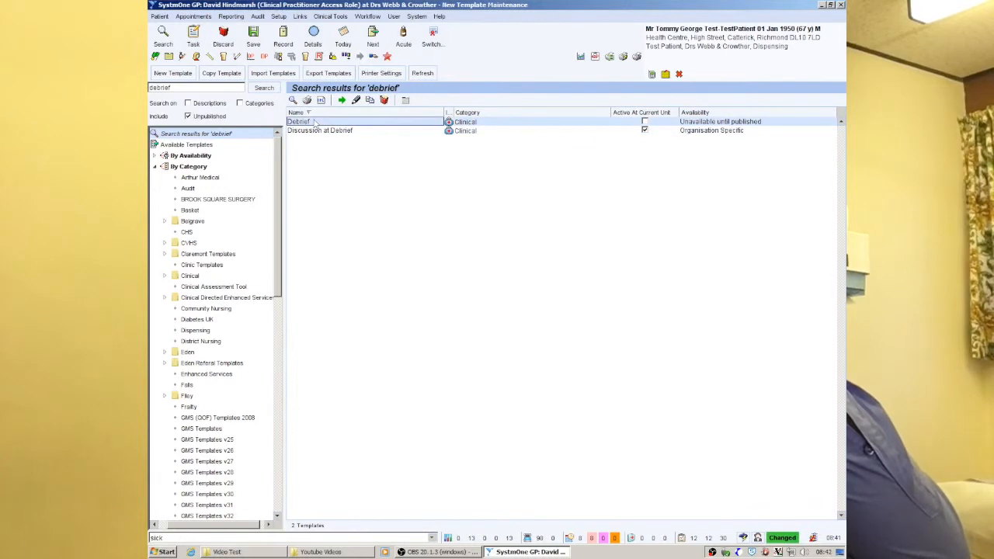
right_click(314, 121)
click(357, 208)
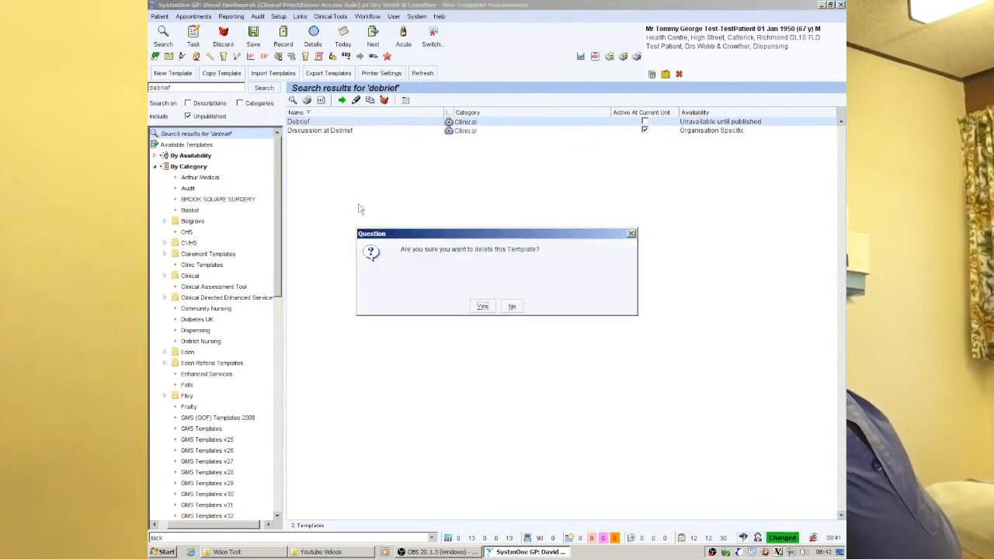
click(481, 307)
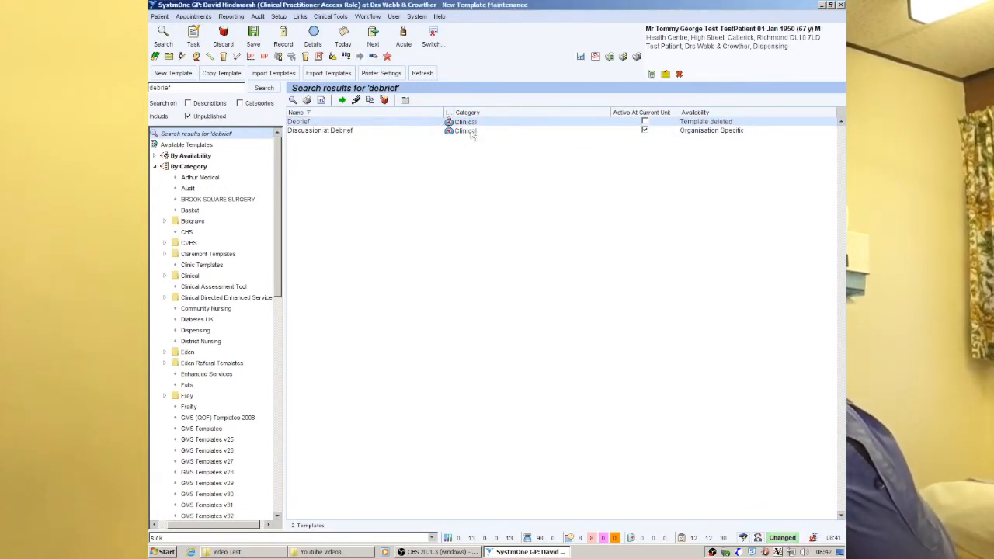